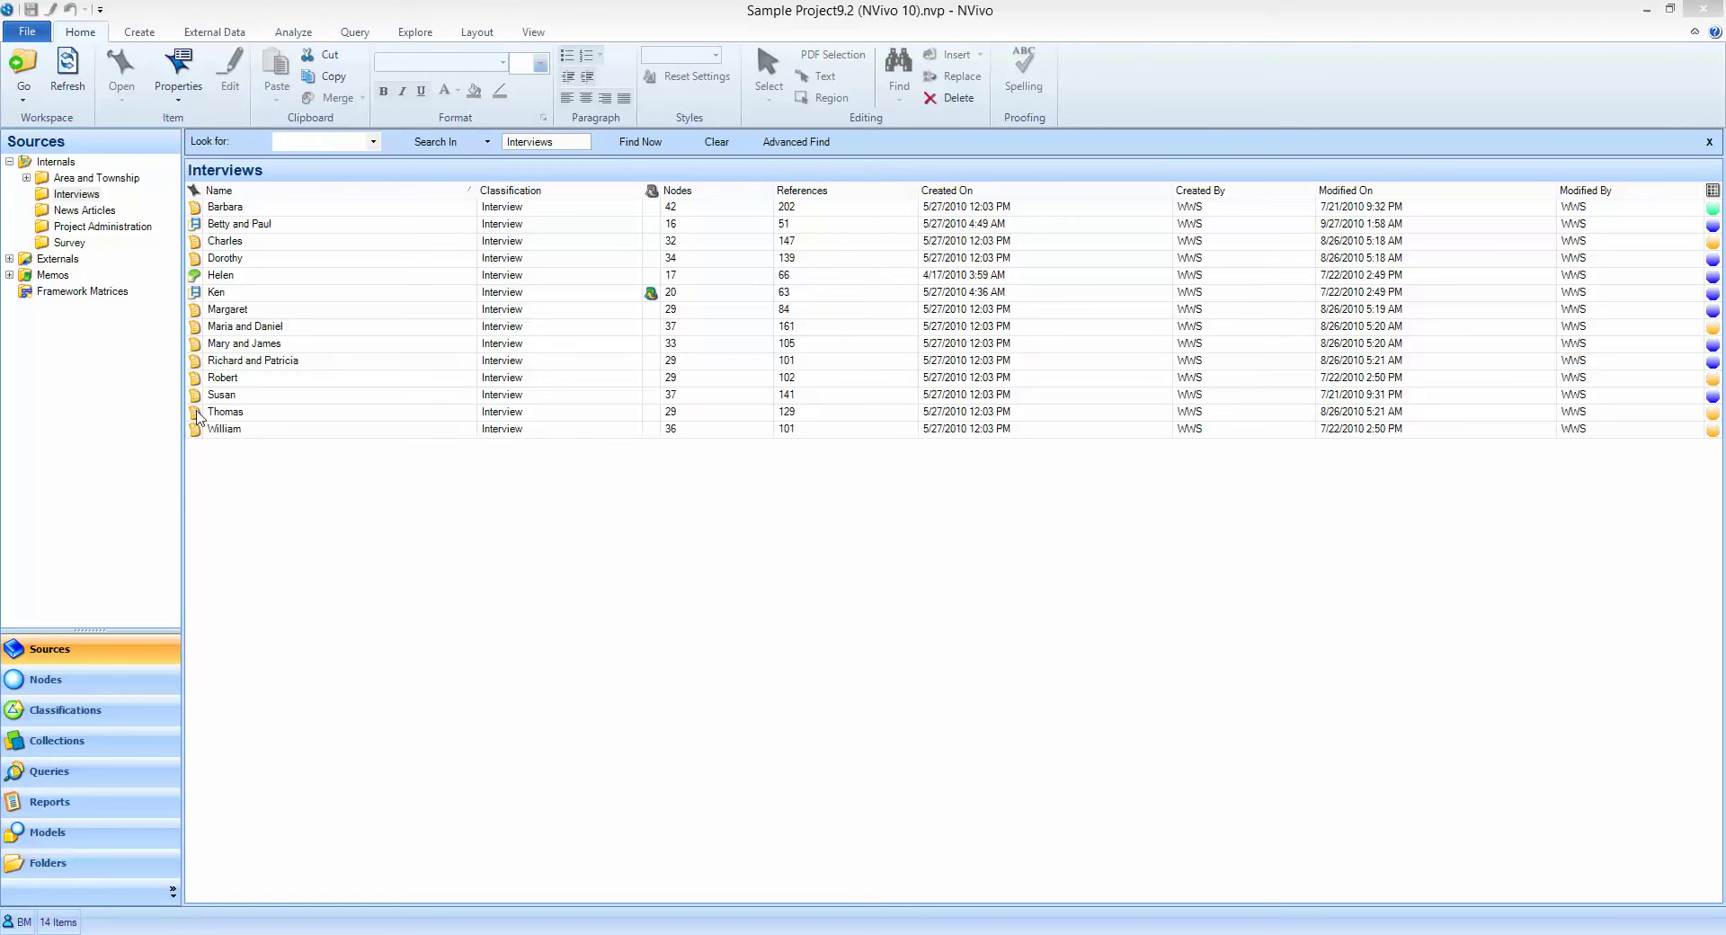
- Open the Thomas interview, expand the Community node and select the first answer paragraph
double_click(199, 414)
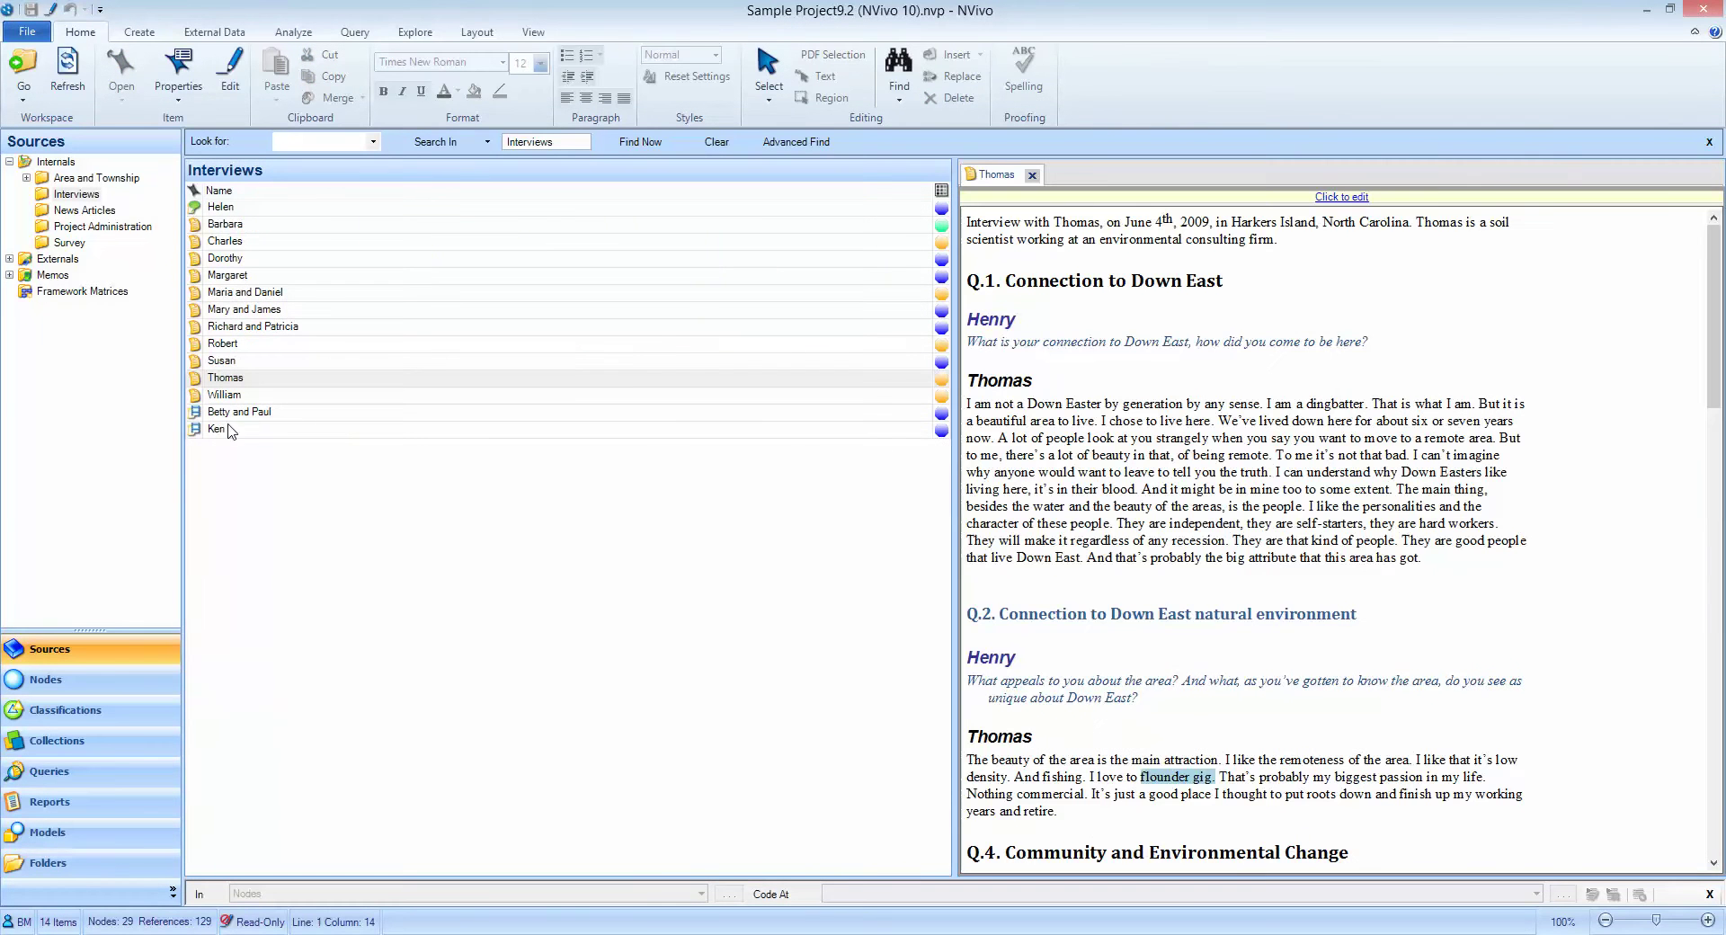
left_click(112, 674)
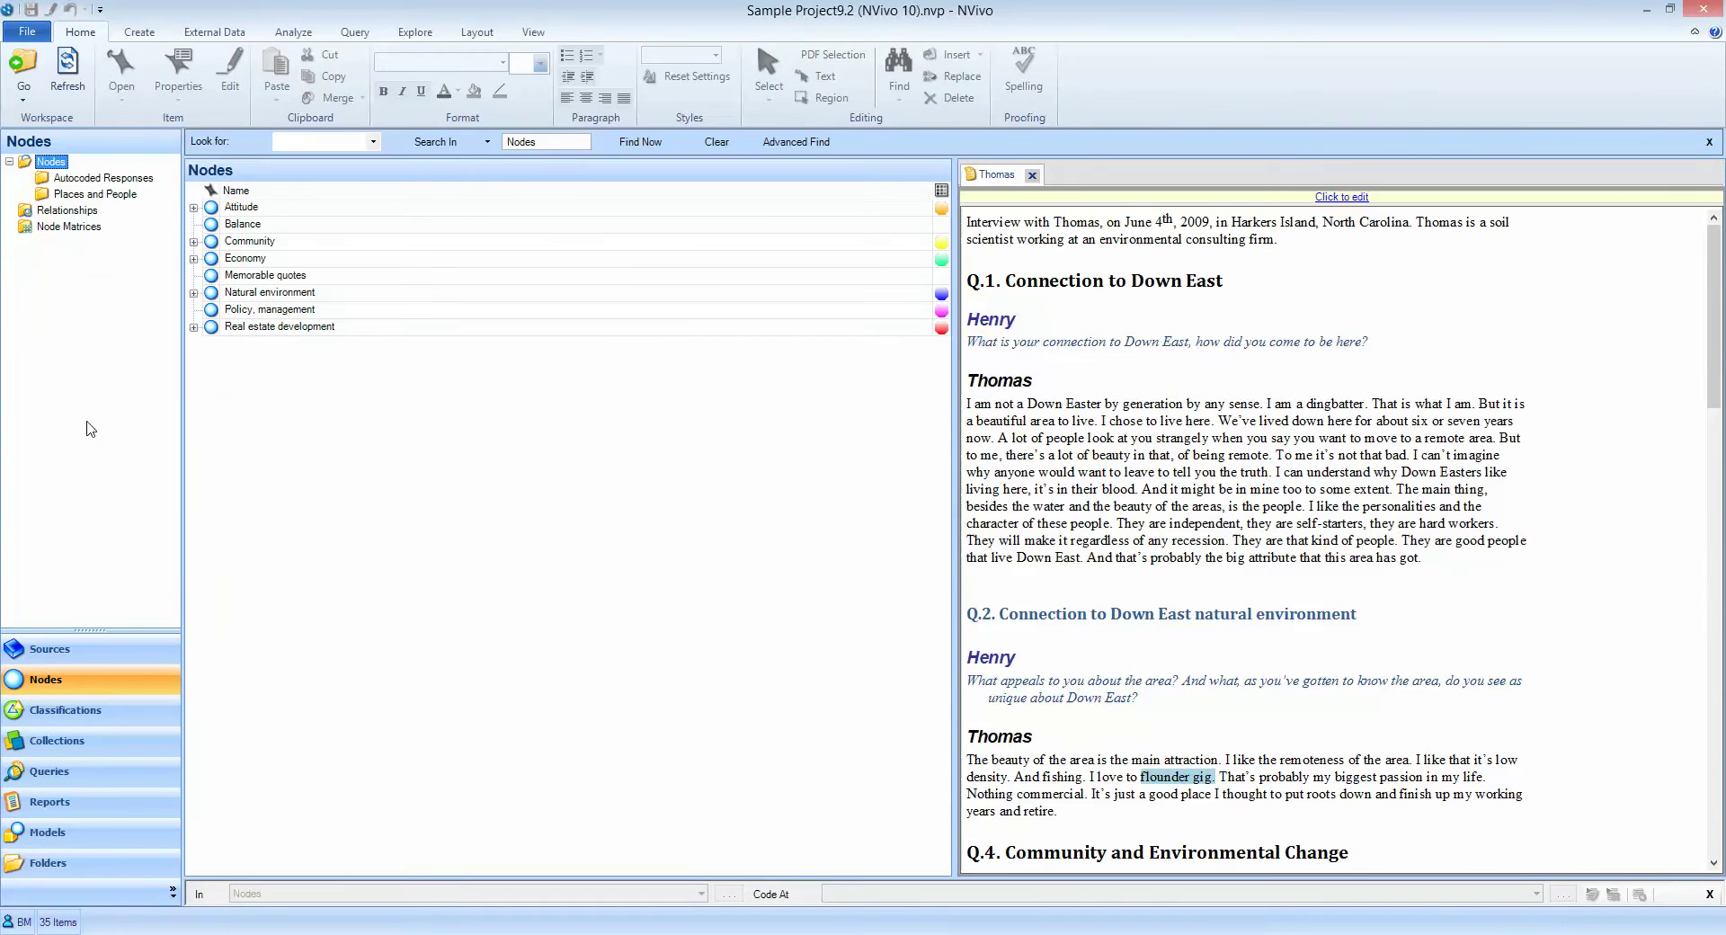
left_click(193, 242)
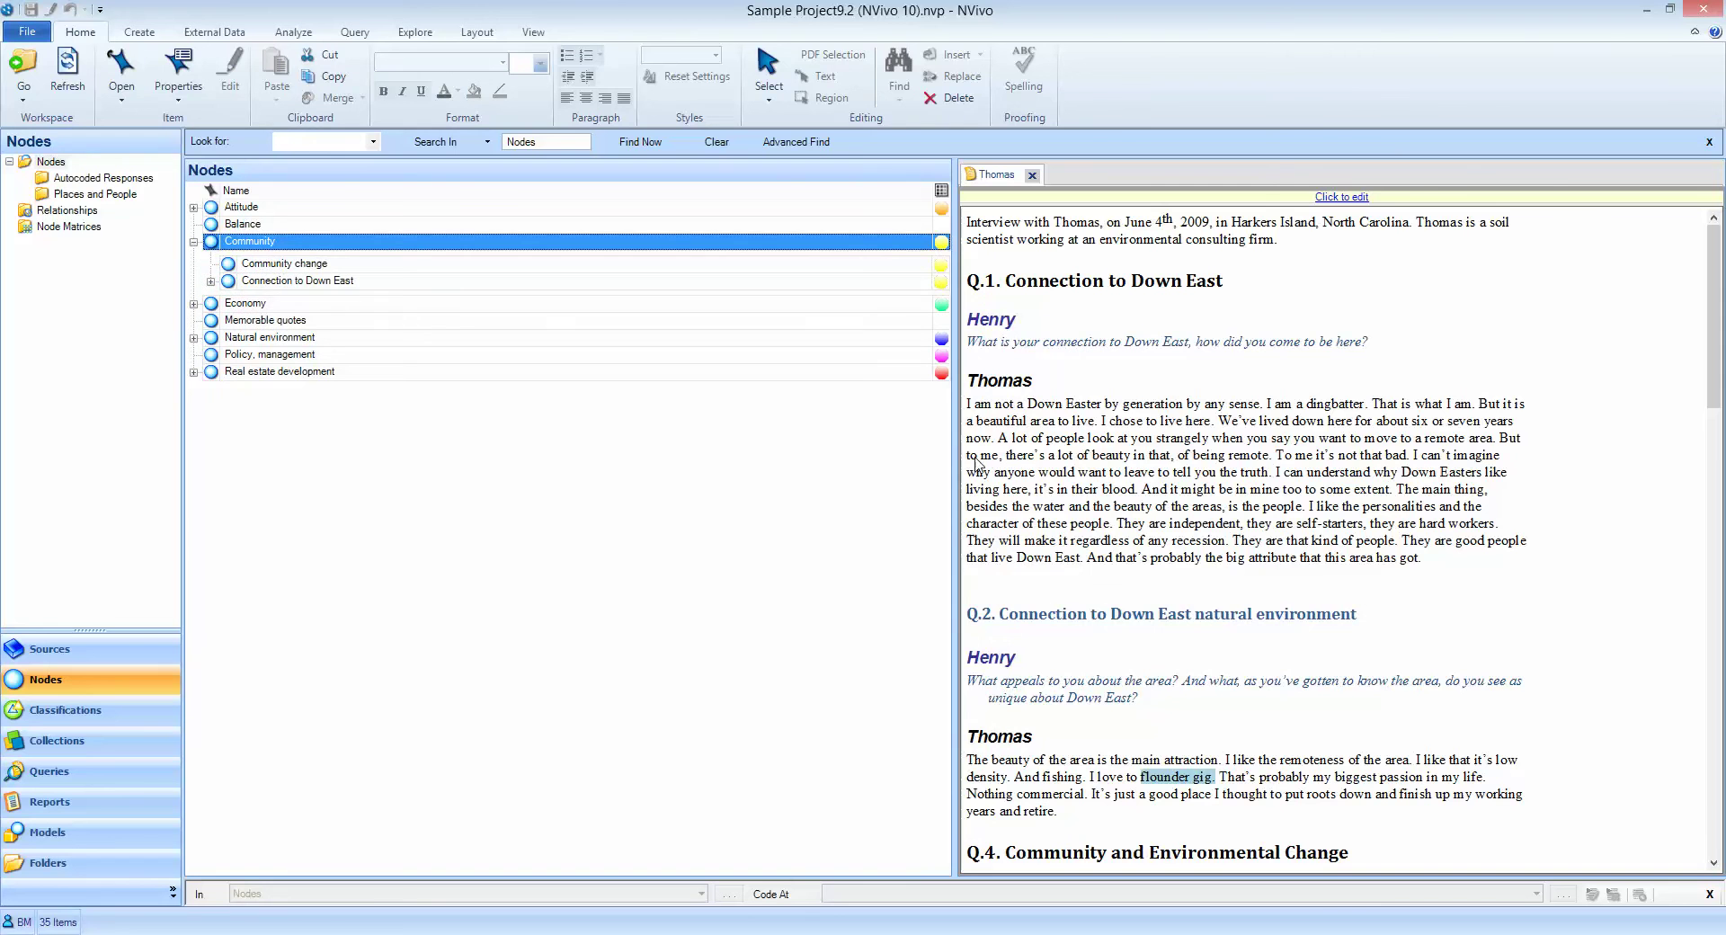
left_click_drag(1426, 561, 311, 306)
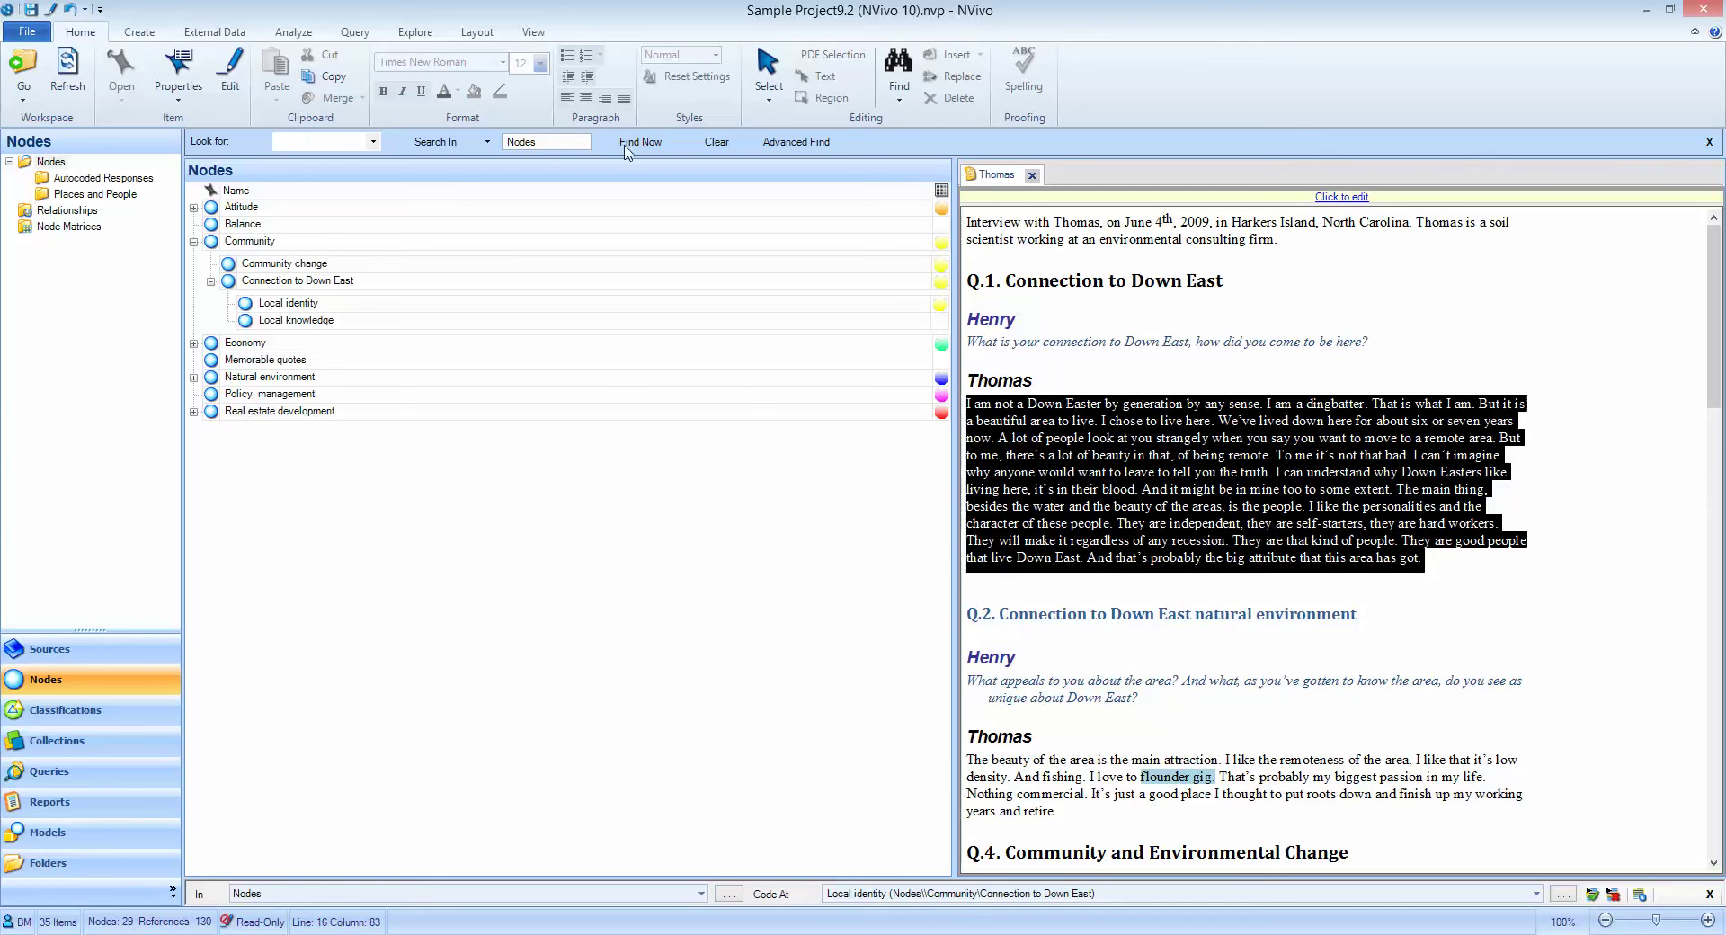
left_click(36, 33)
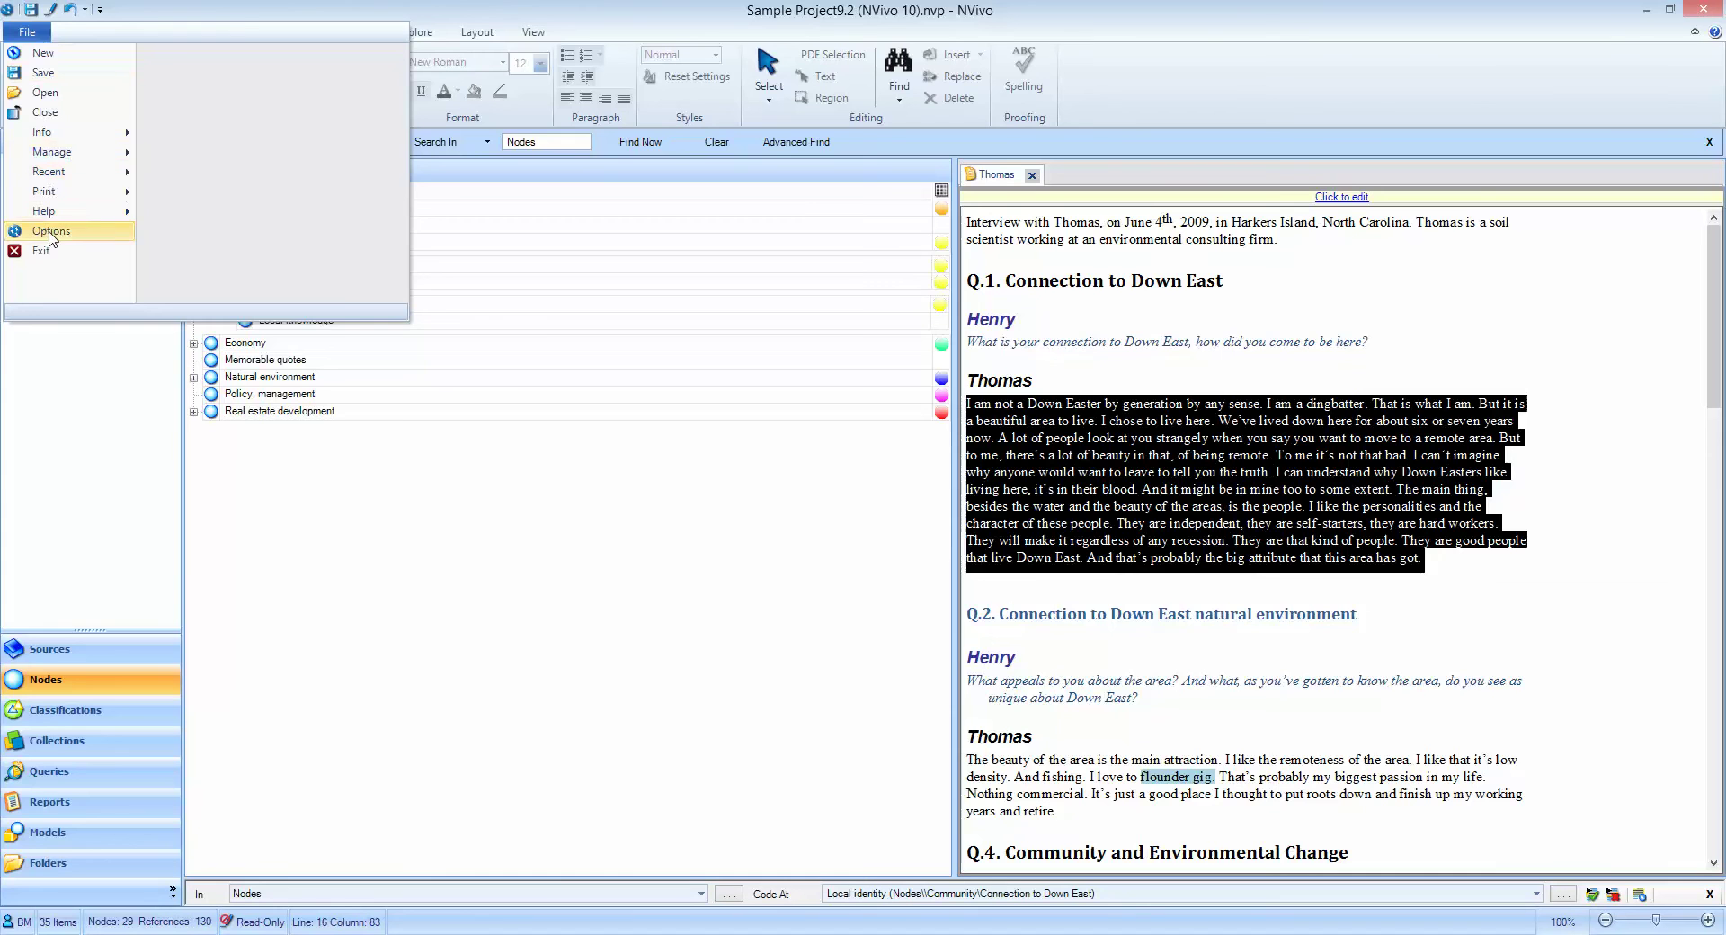
- Turn on 'Prompt for user on launch' in the General options
left_click(49, 234)
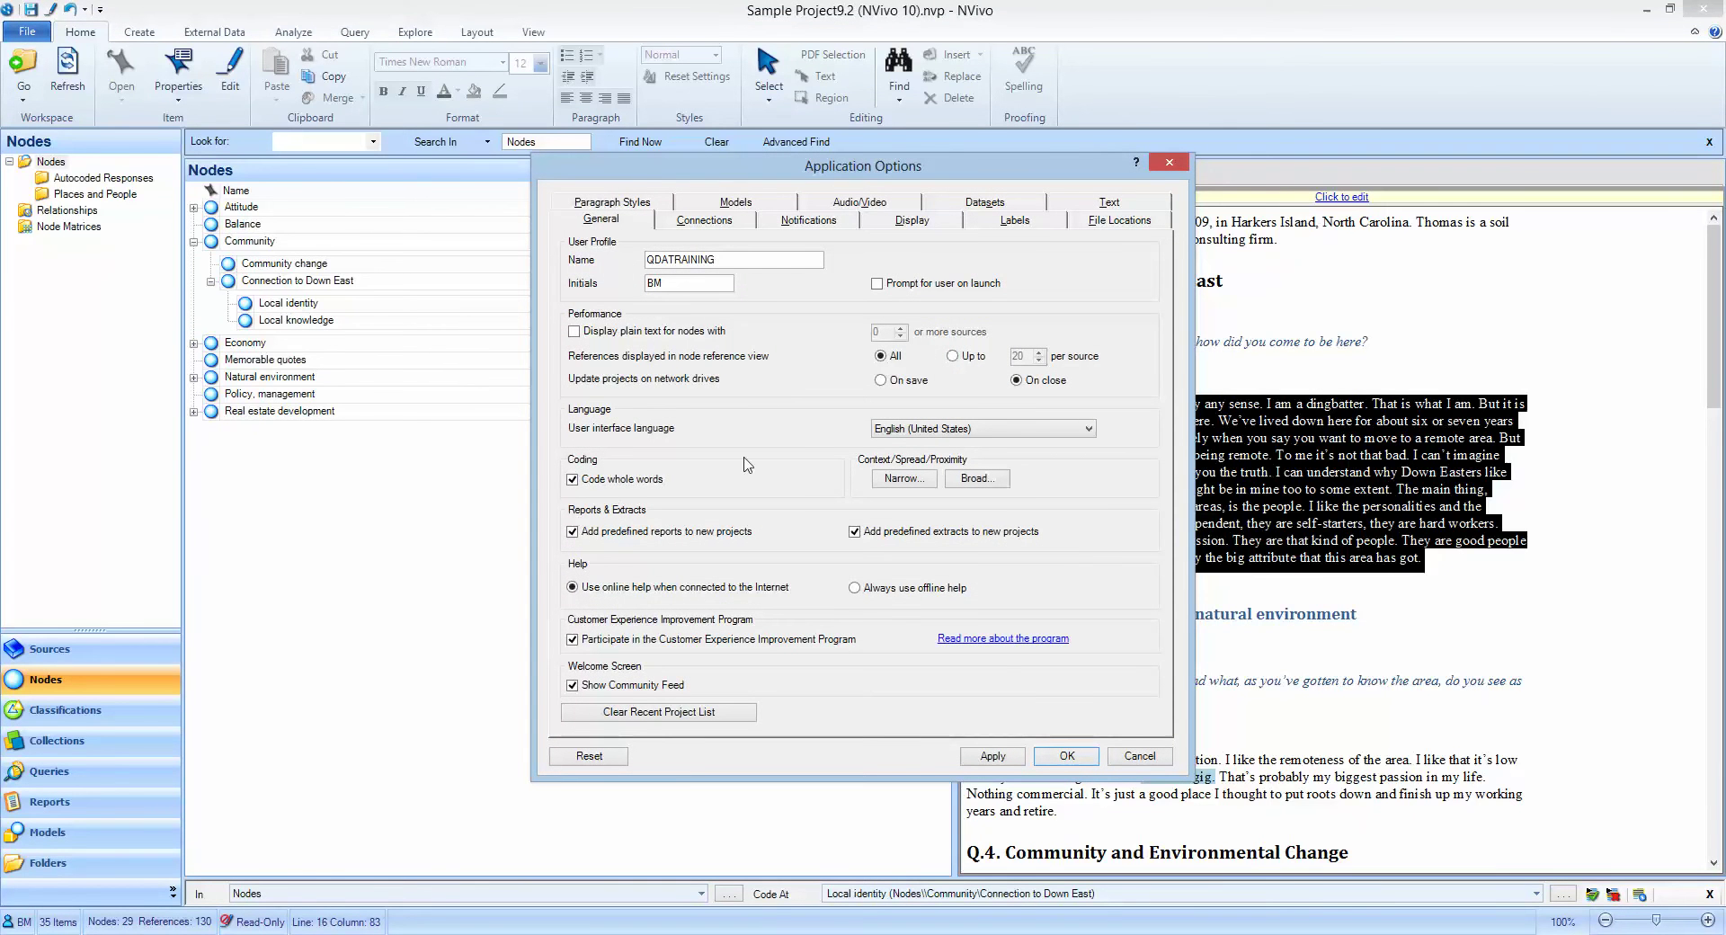
left_click(878, 284)
left_click(1067, 756)
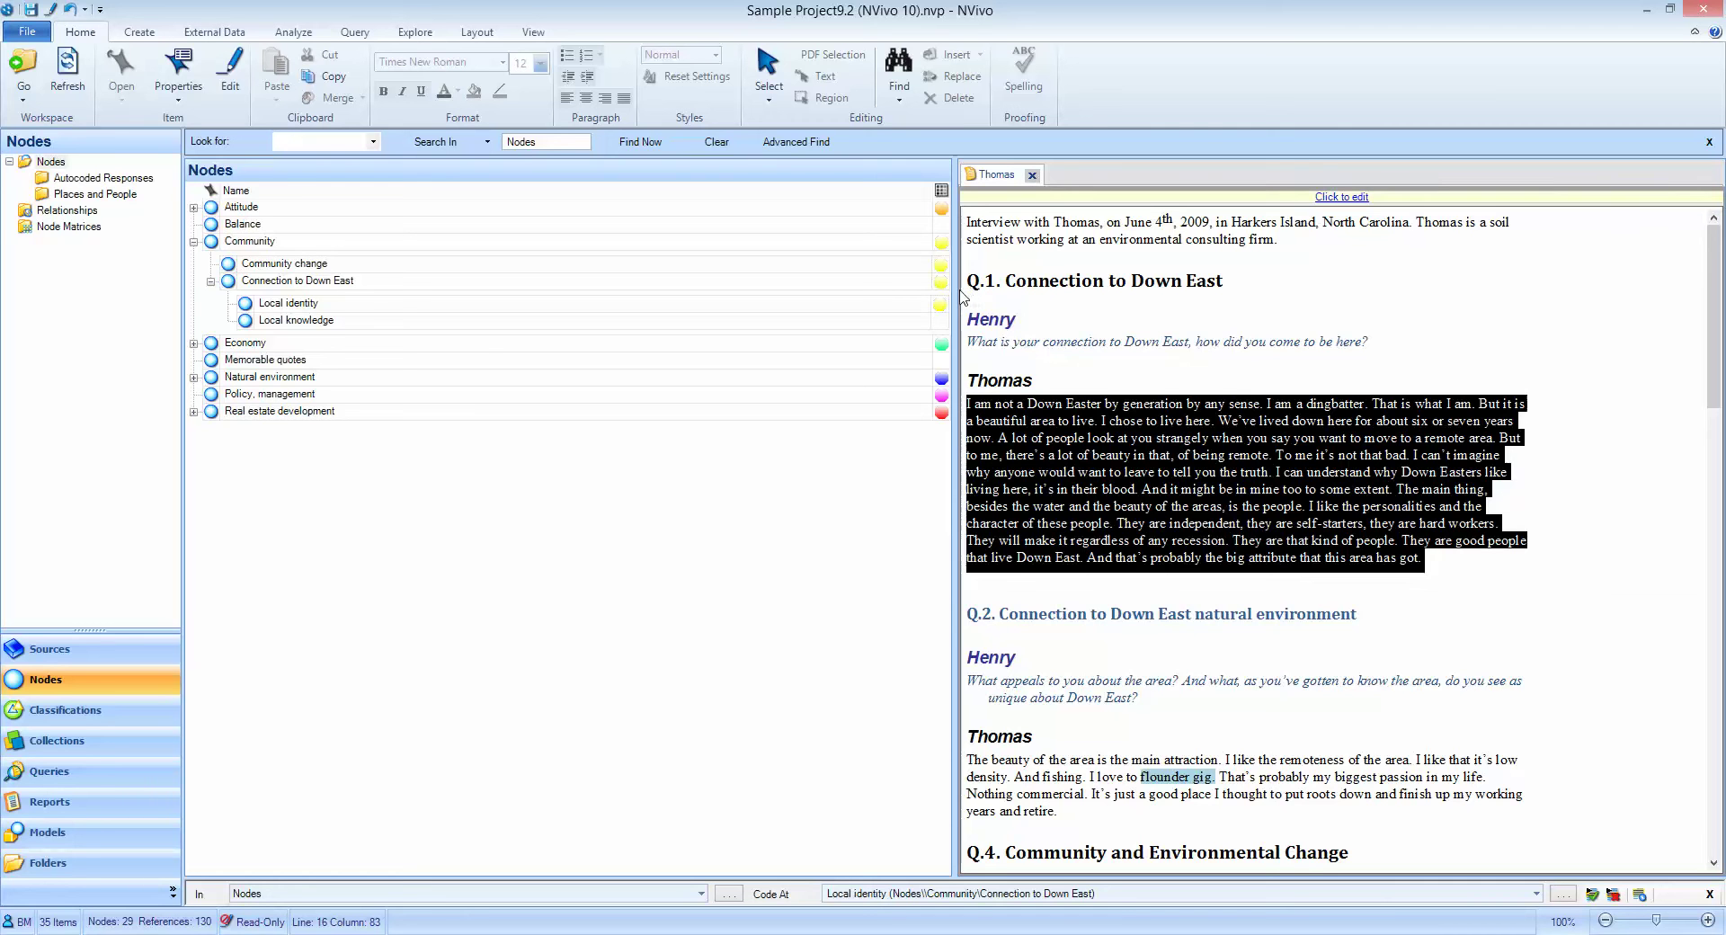
- Widen the Thomas transcript and show coding stripes for all Users
left_click_drag(956, 289, 486, 249)
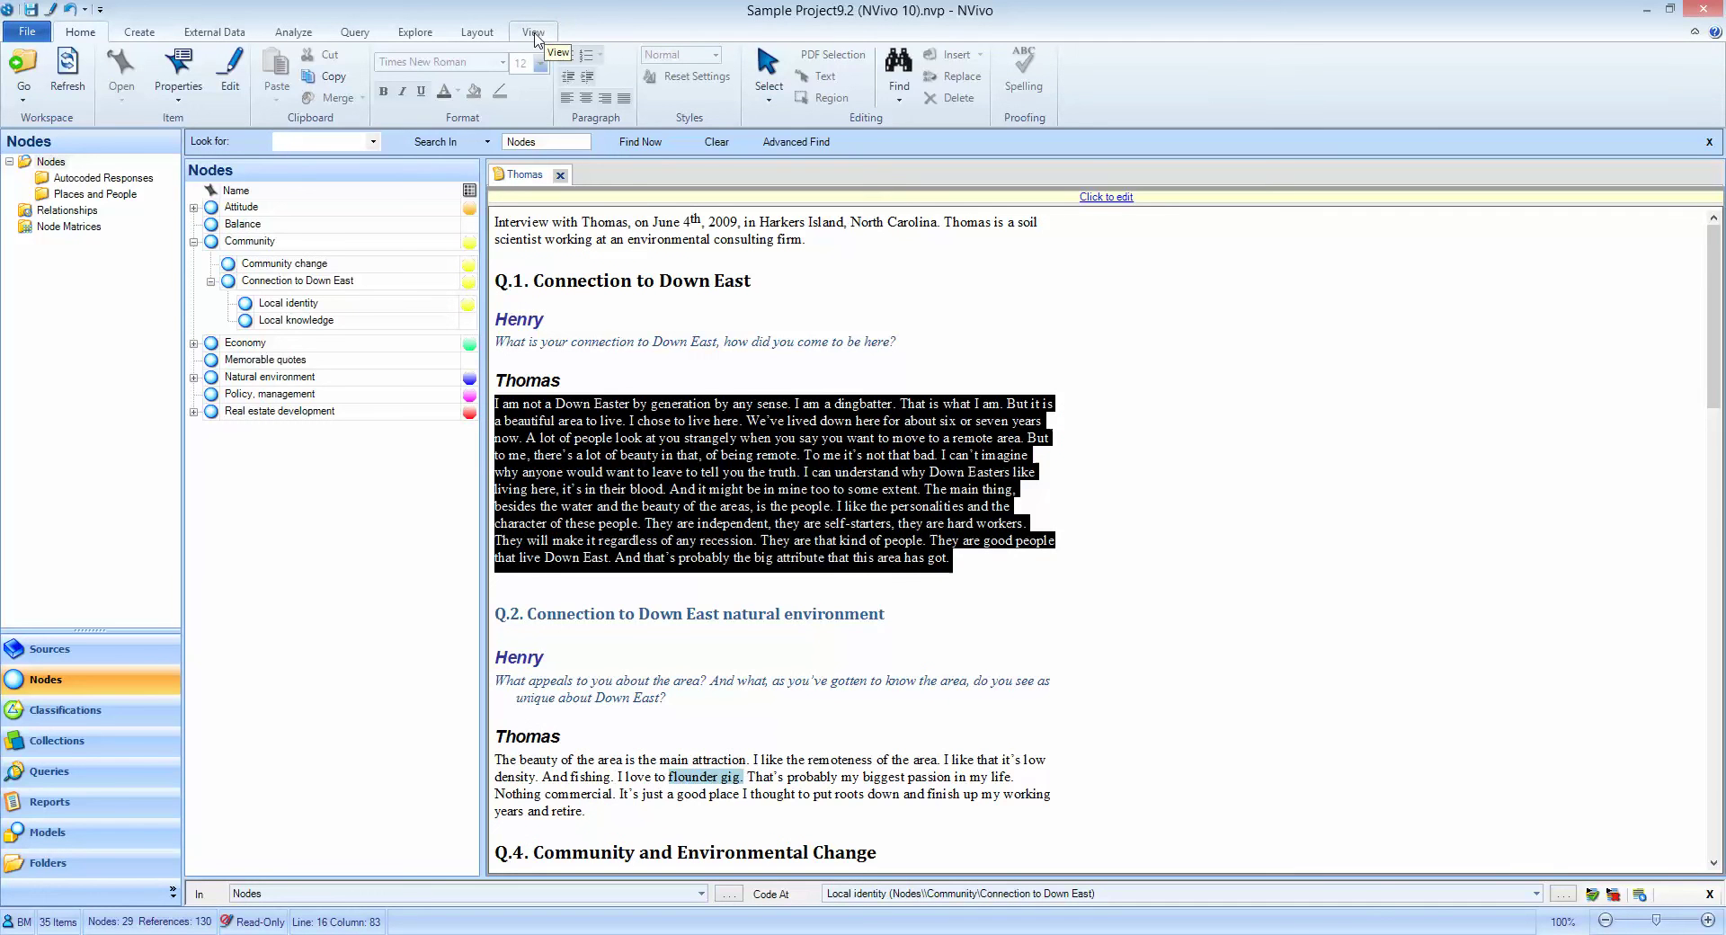
left_click(534, 34)
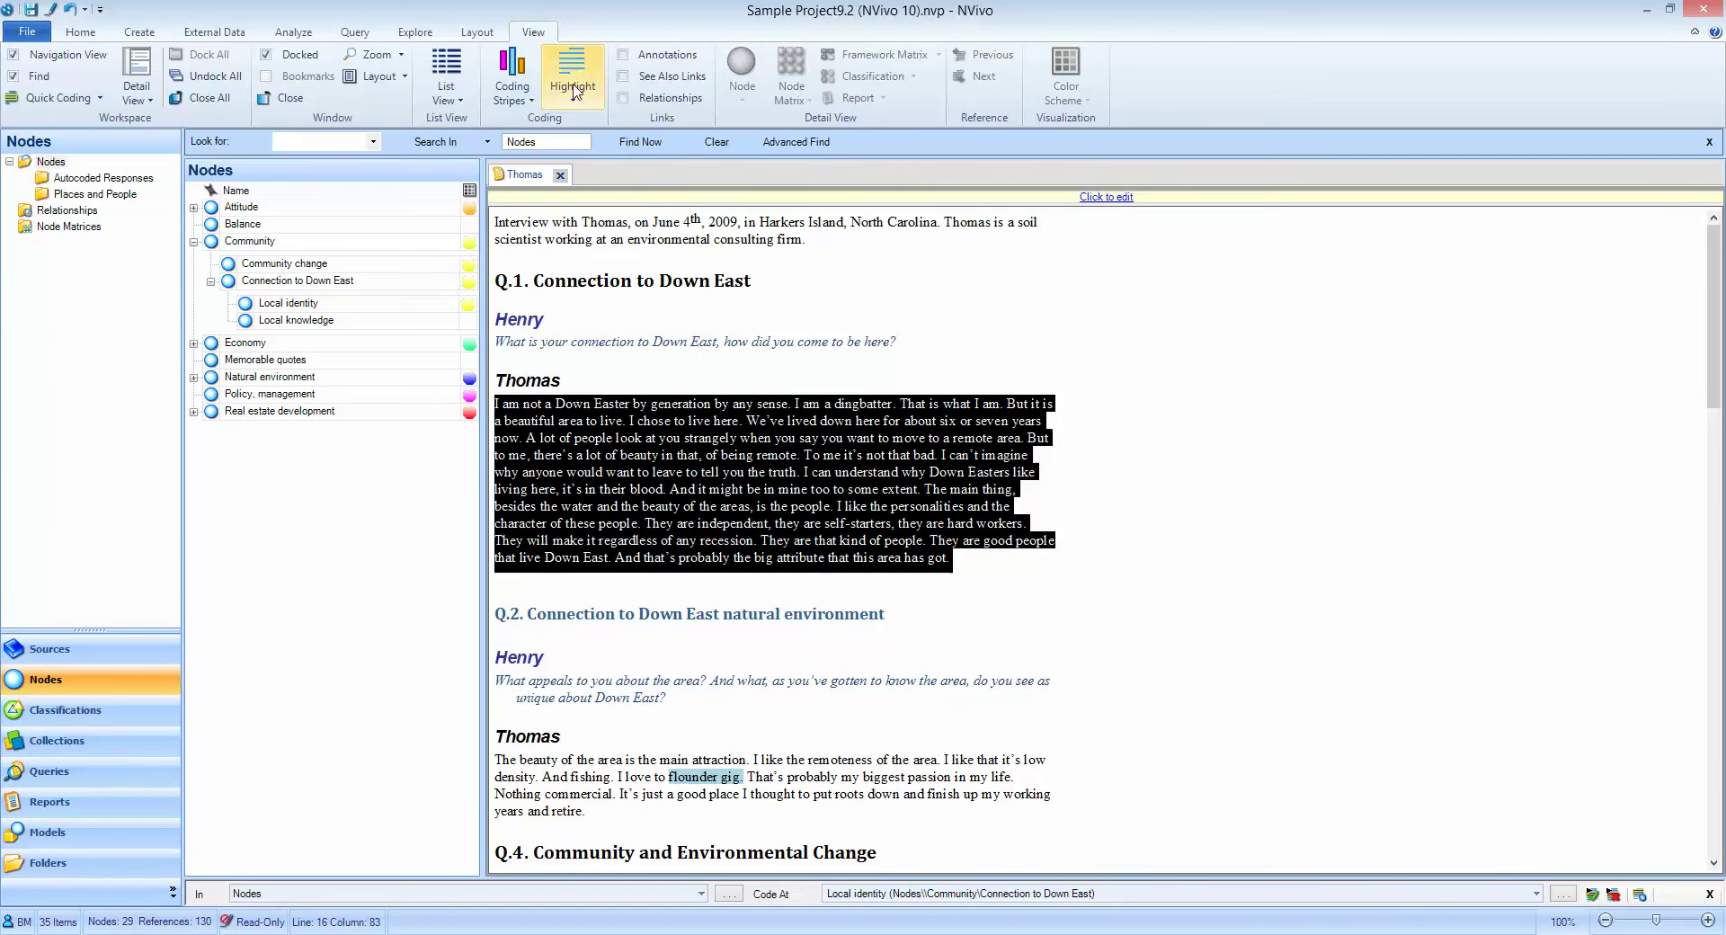
left_click(532, 101)
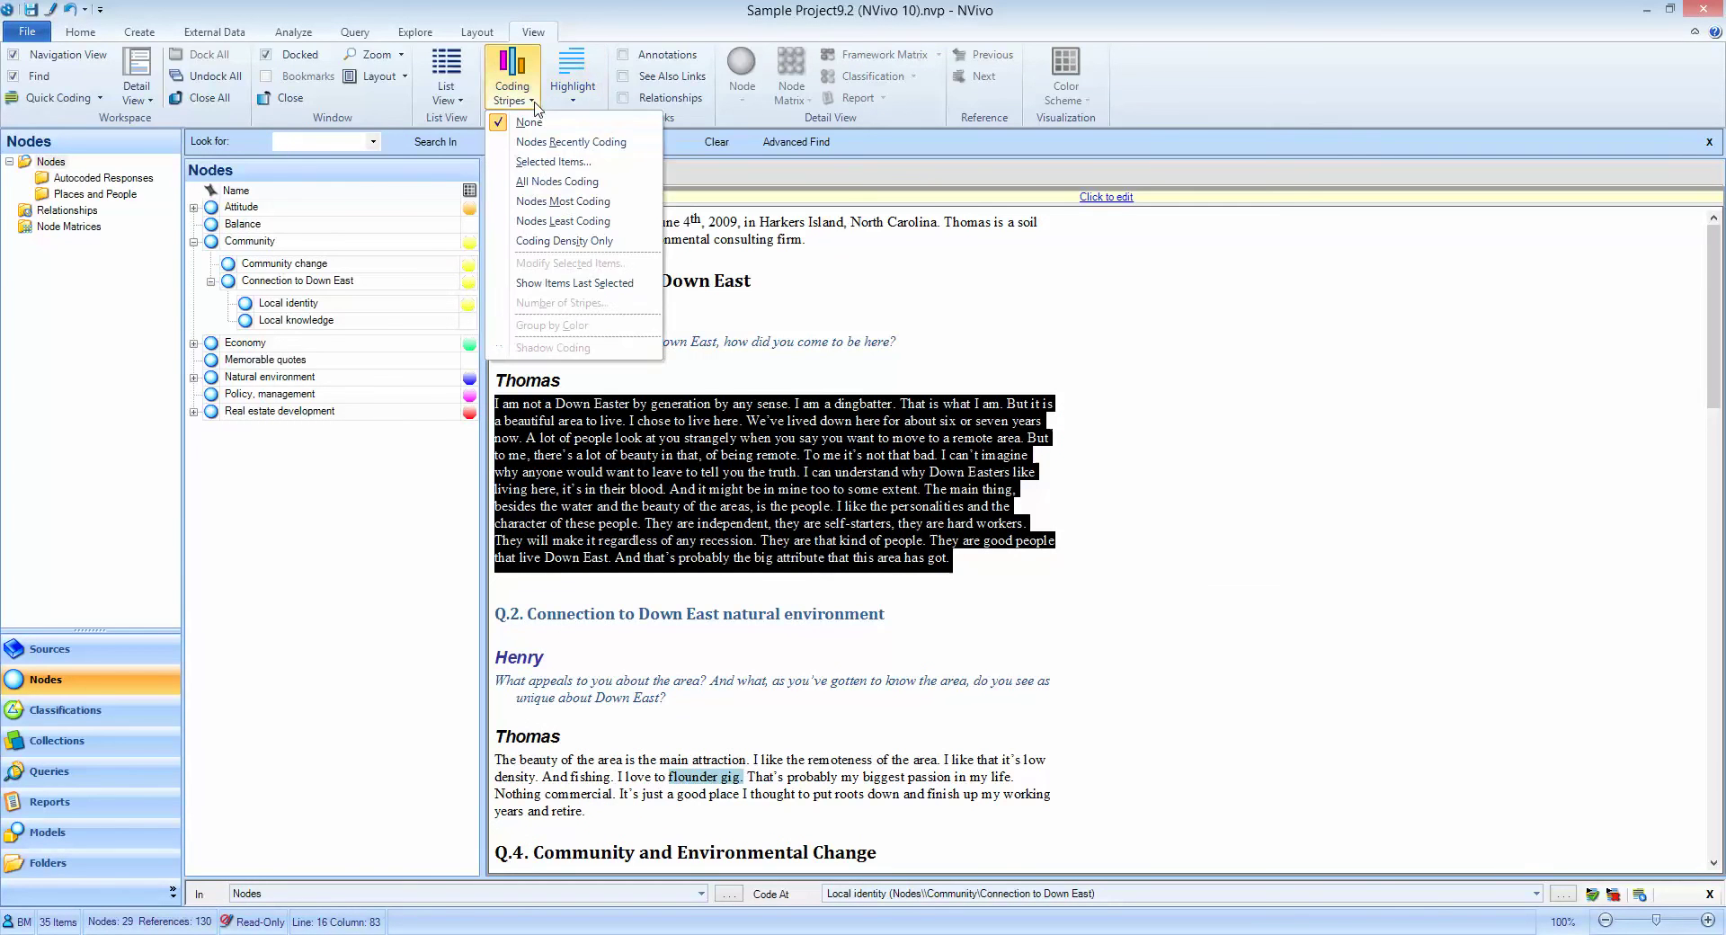
left_click(543, 162)
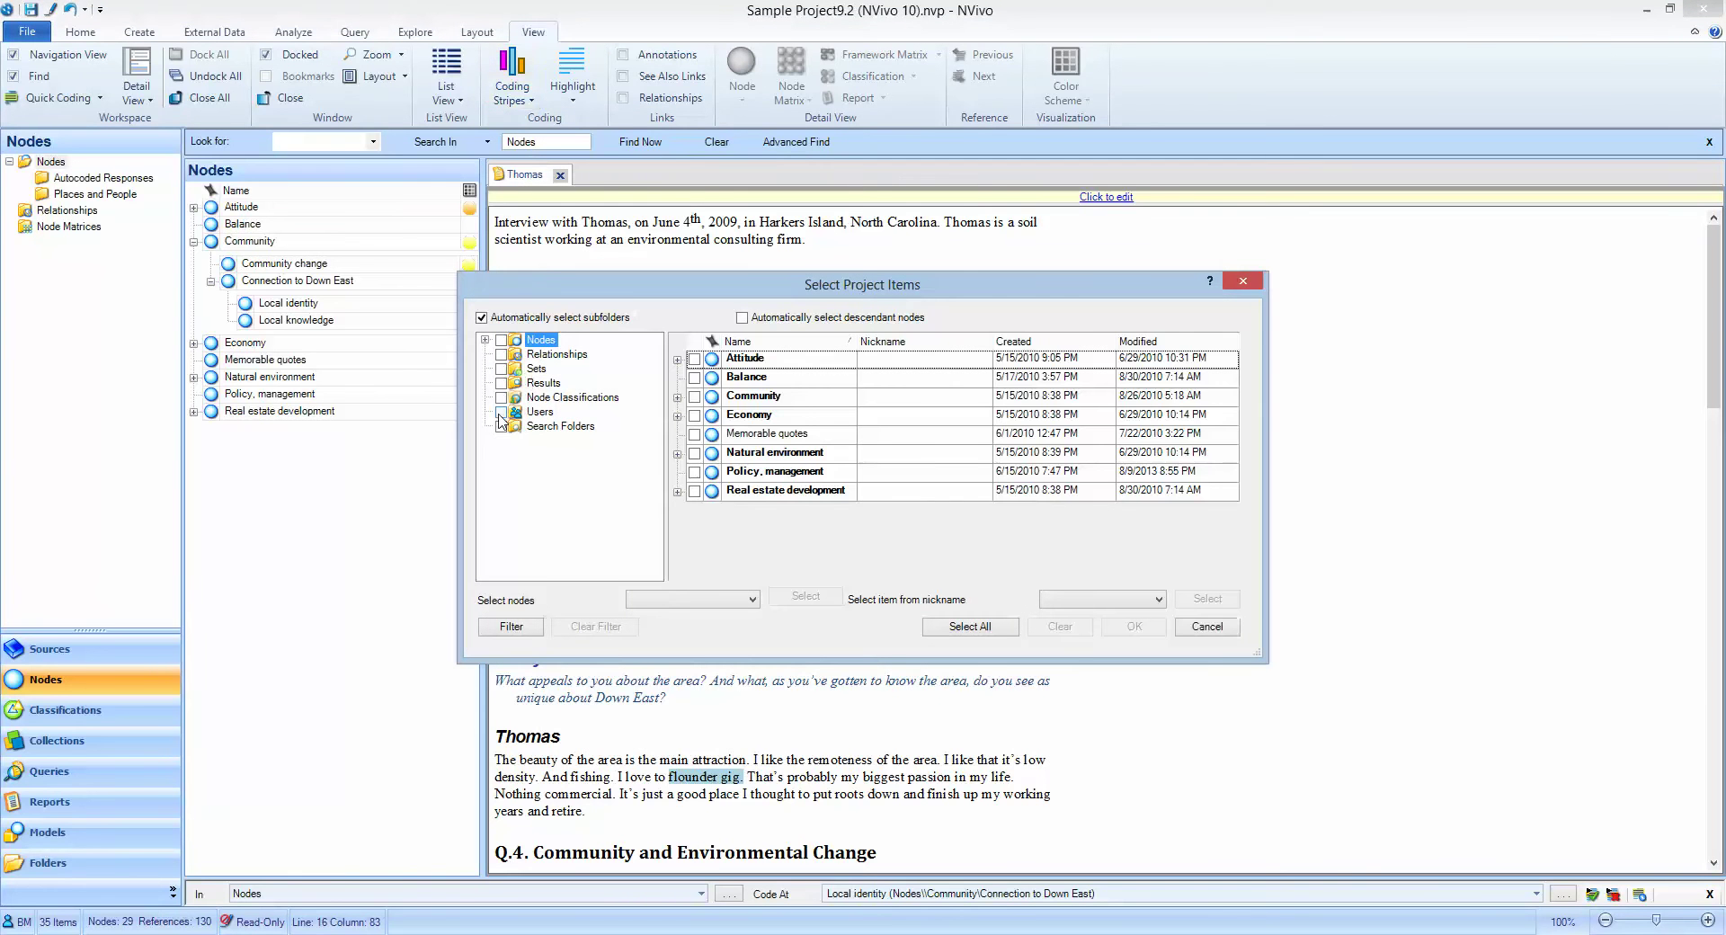
left_click(501, 412)
left_click(519, 414)
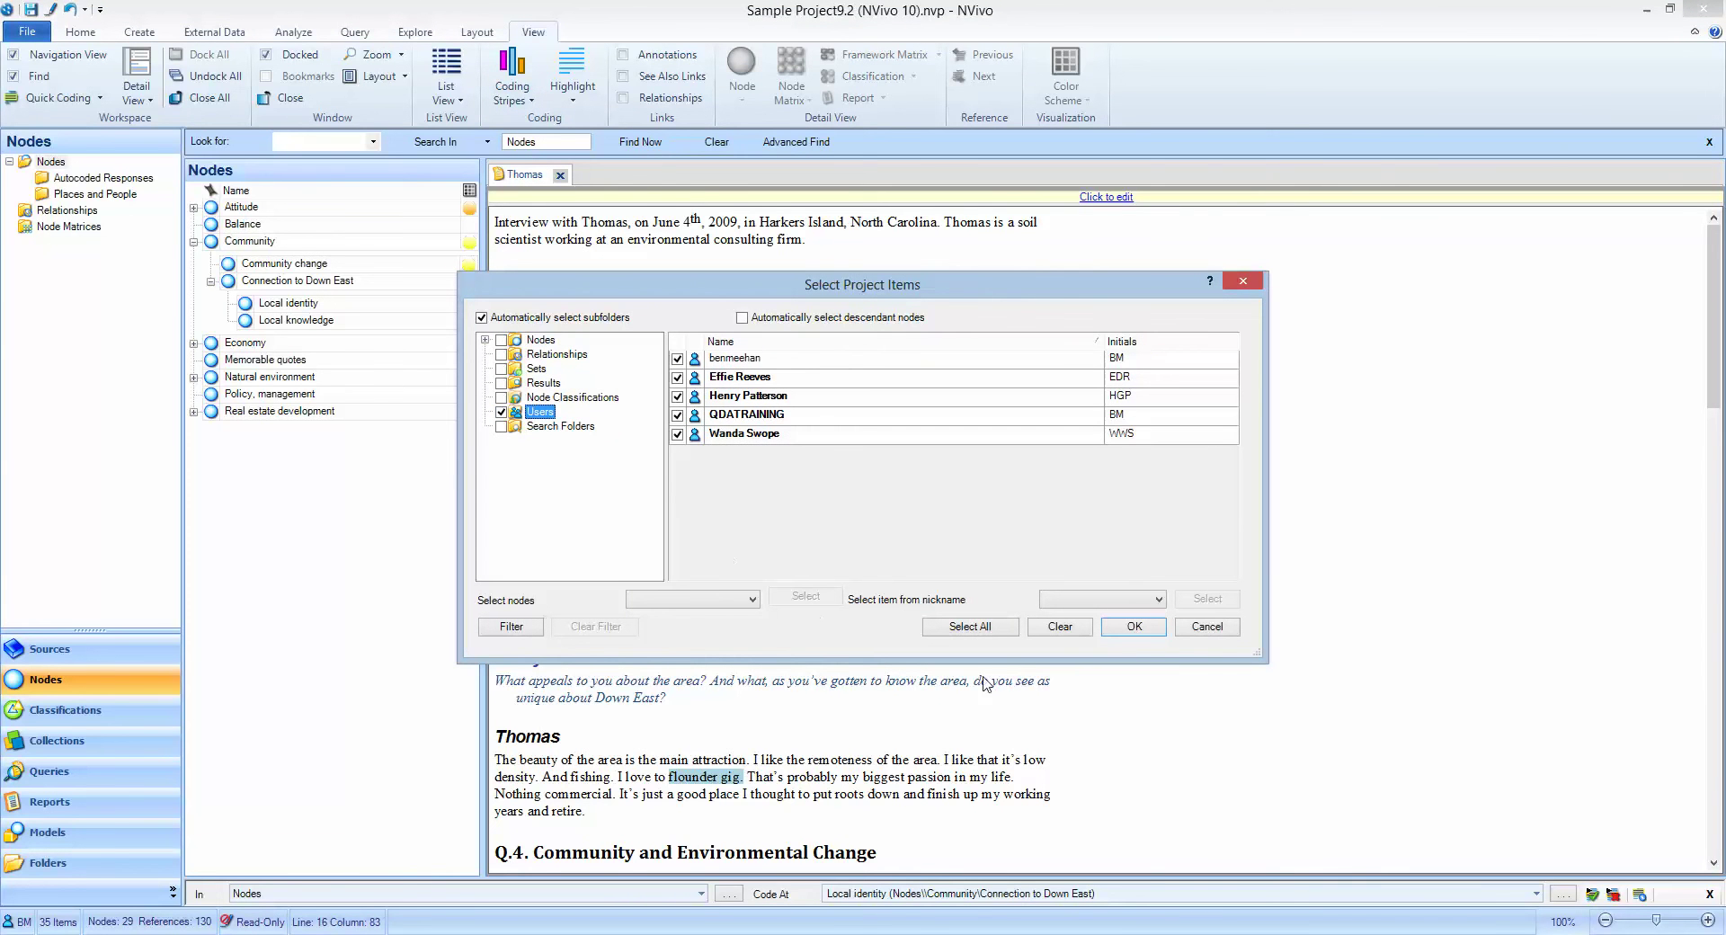
left_click(1143, 629)
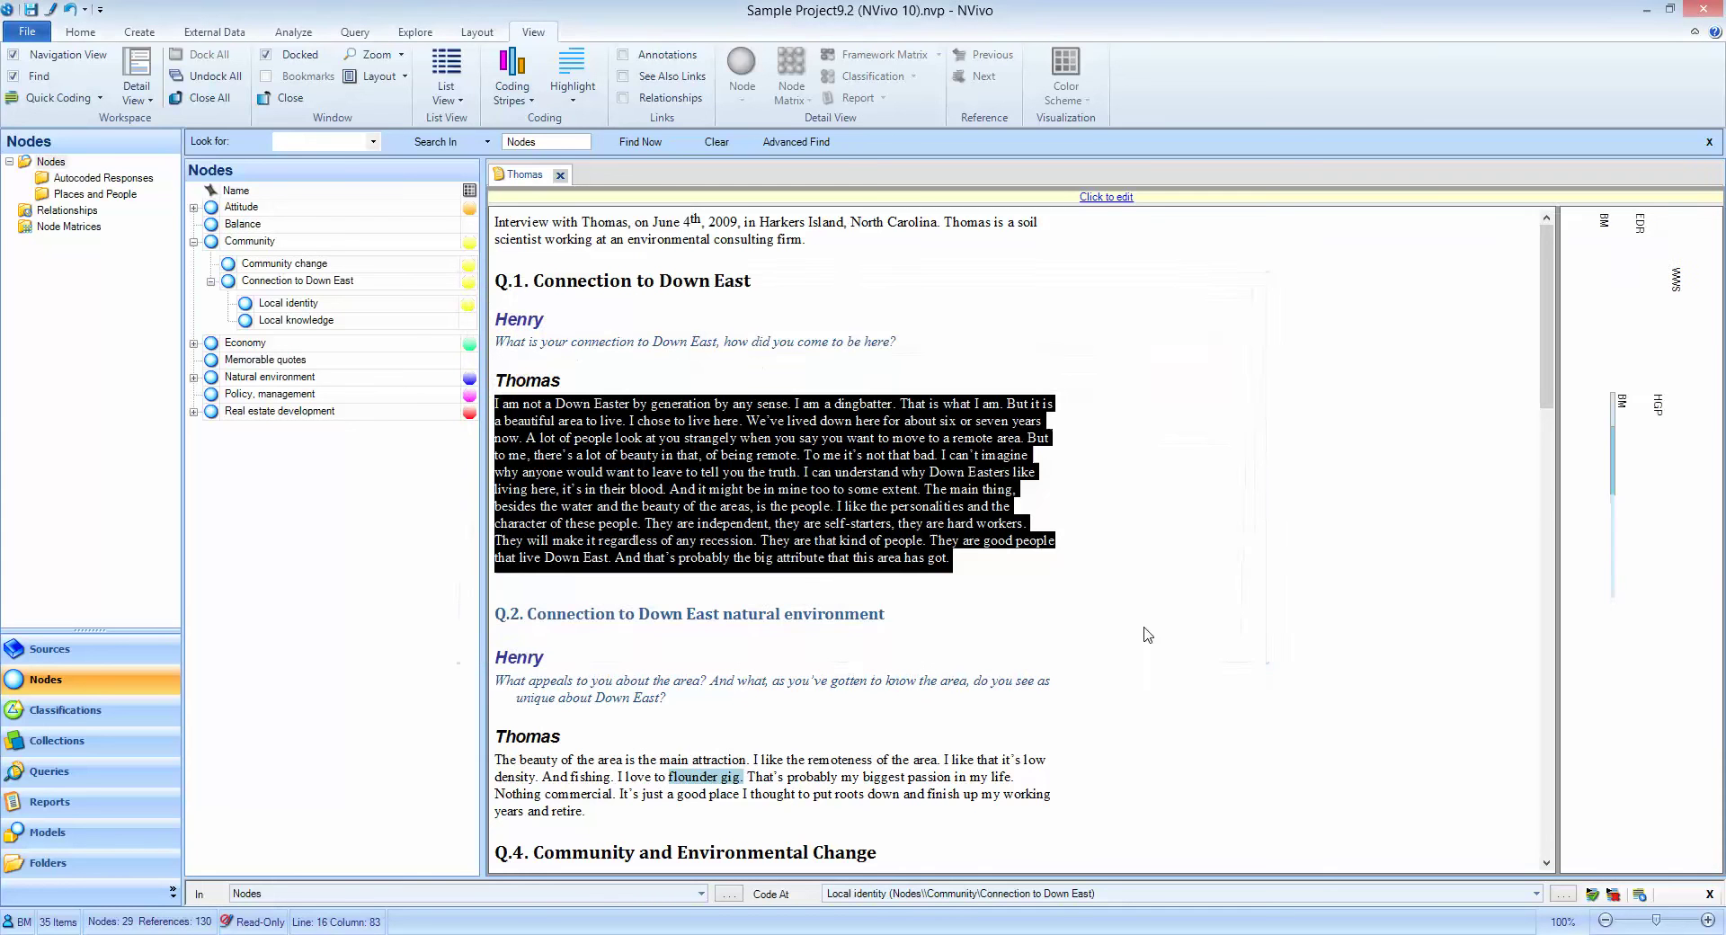
- Widen the coding stripes pane and bring up the options for one coder's stripe
left_click_drag(1558, 428, 1144, 422)
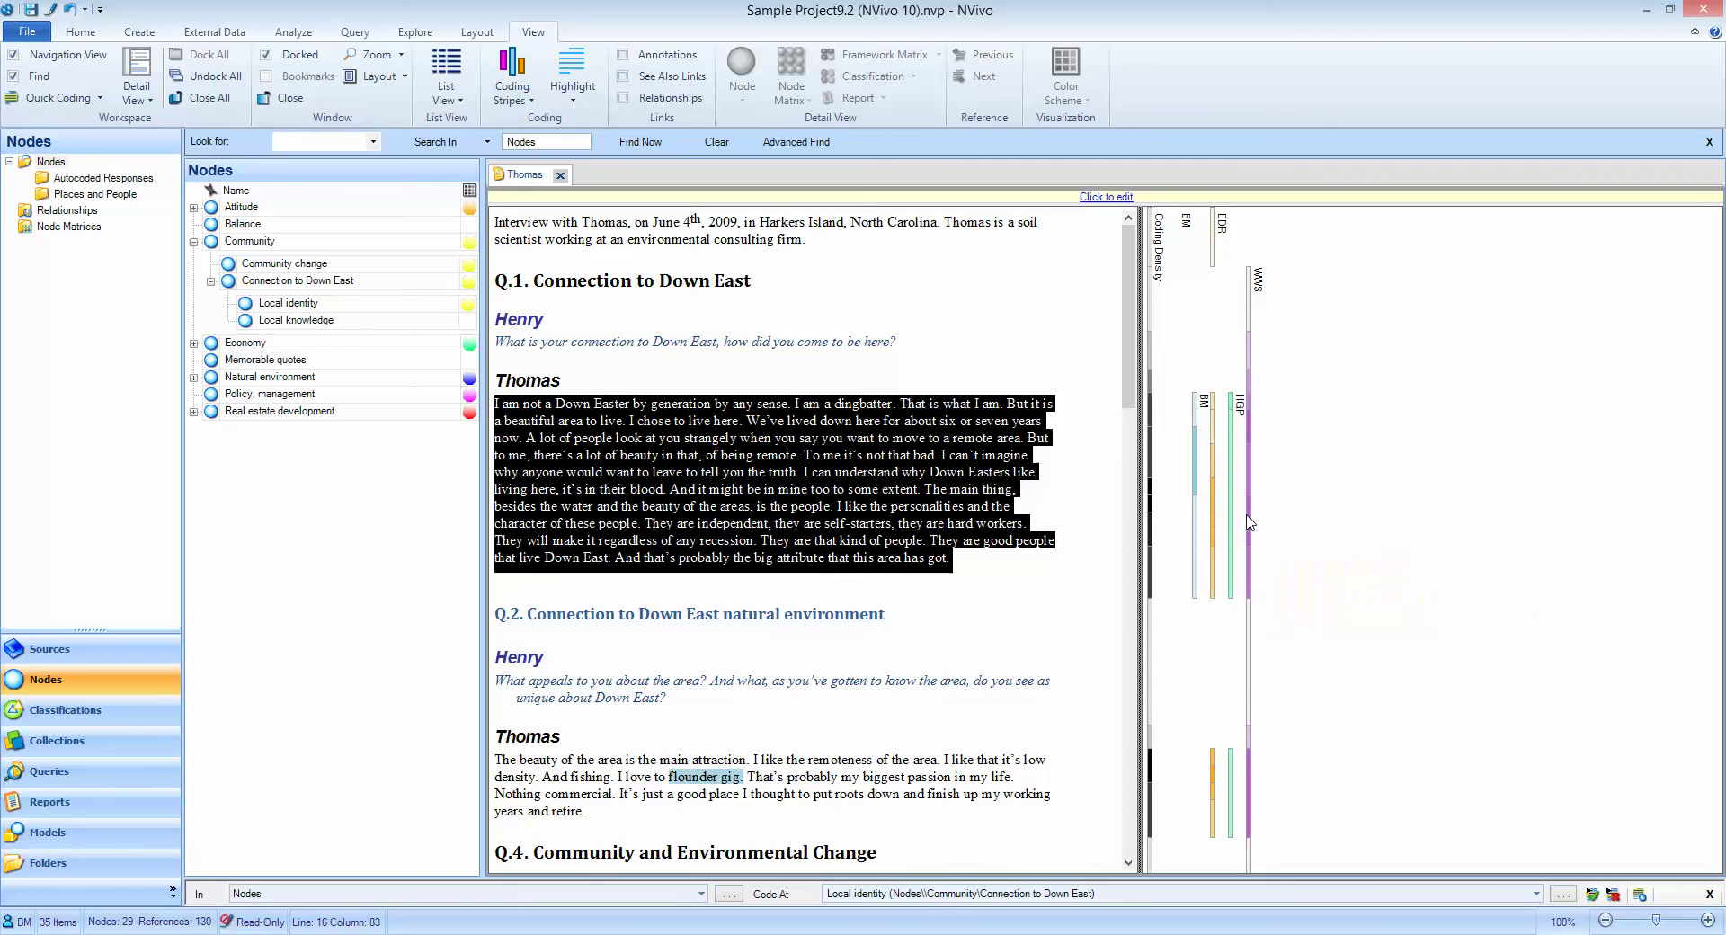
mouse_move(1251, 522)
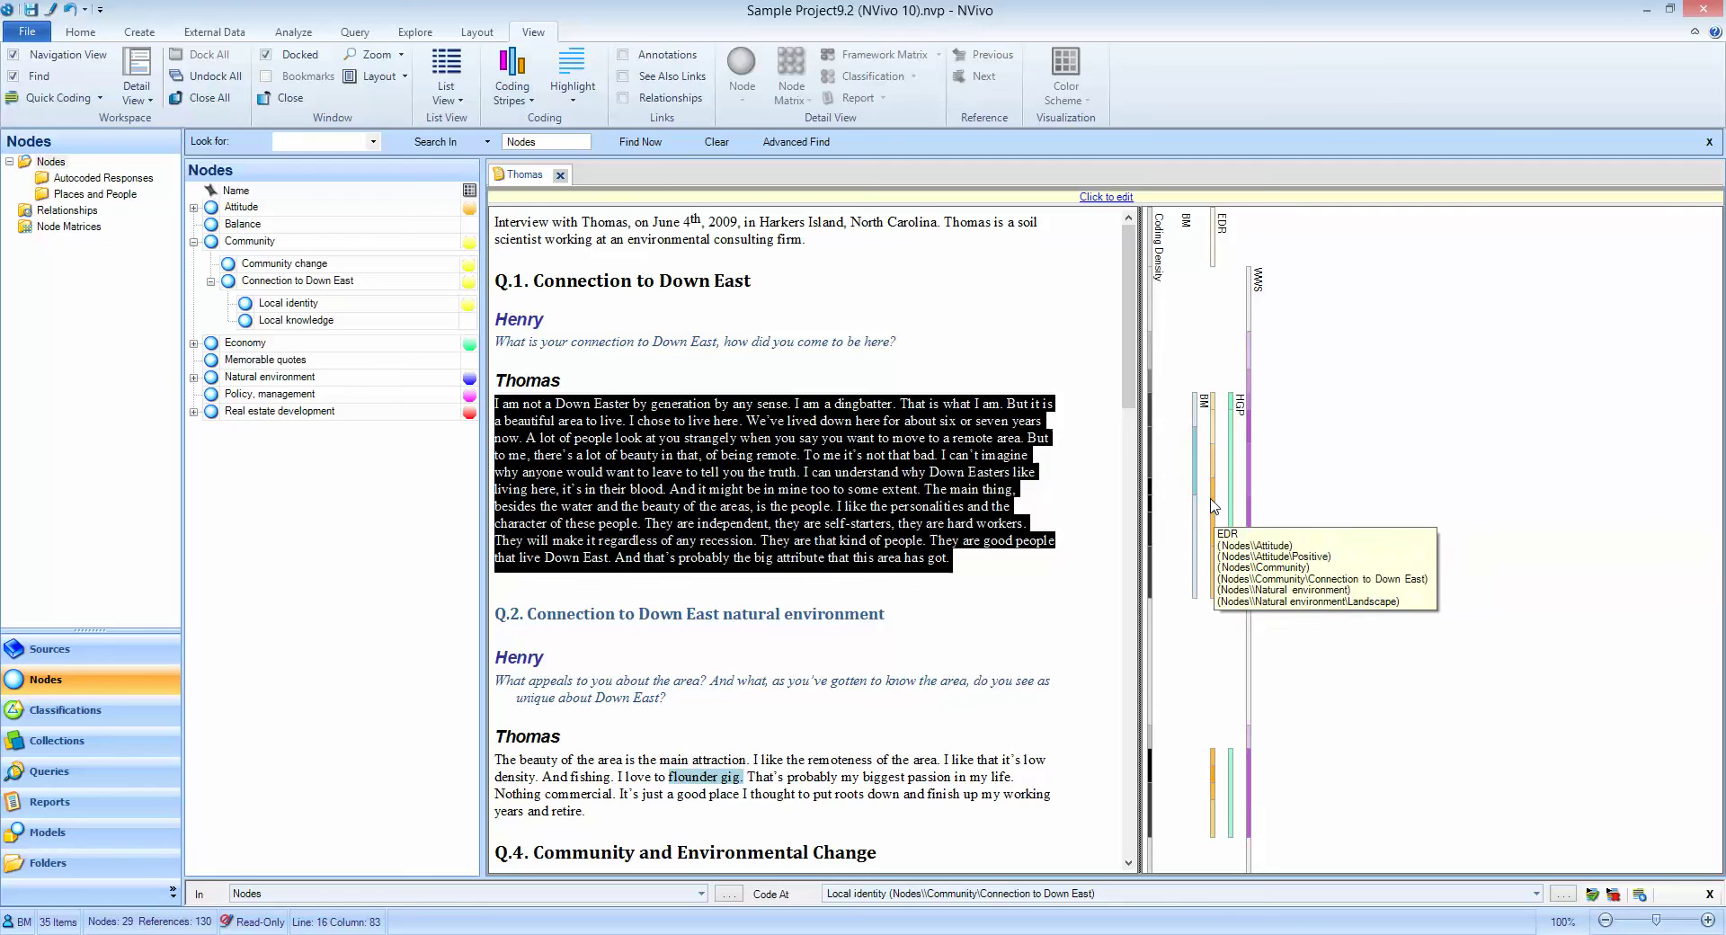
right_click(1215, 503)
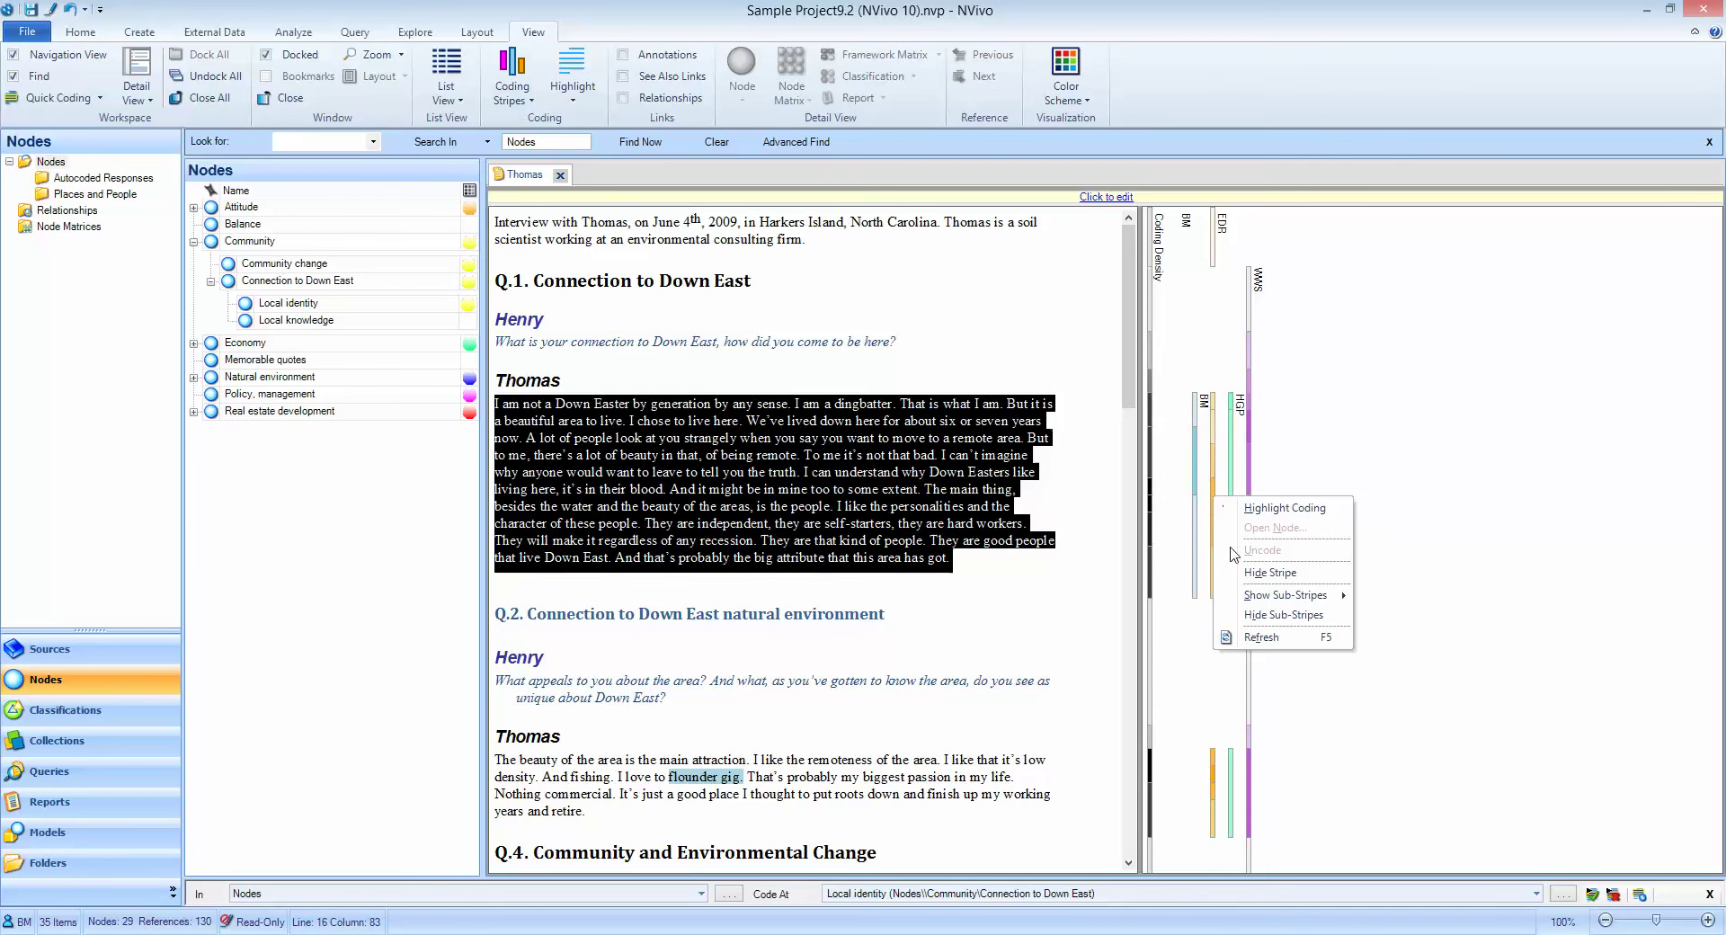
mouse_move(1272, 602)
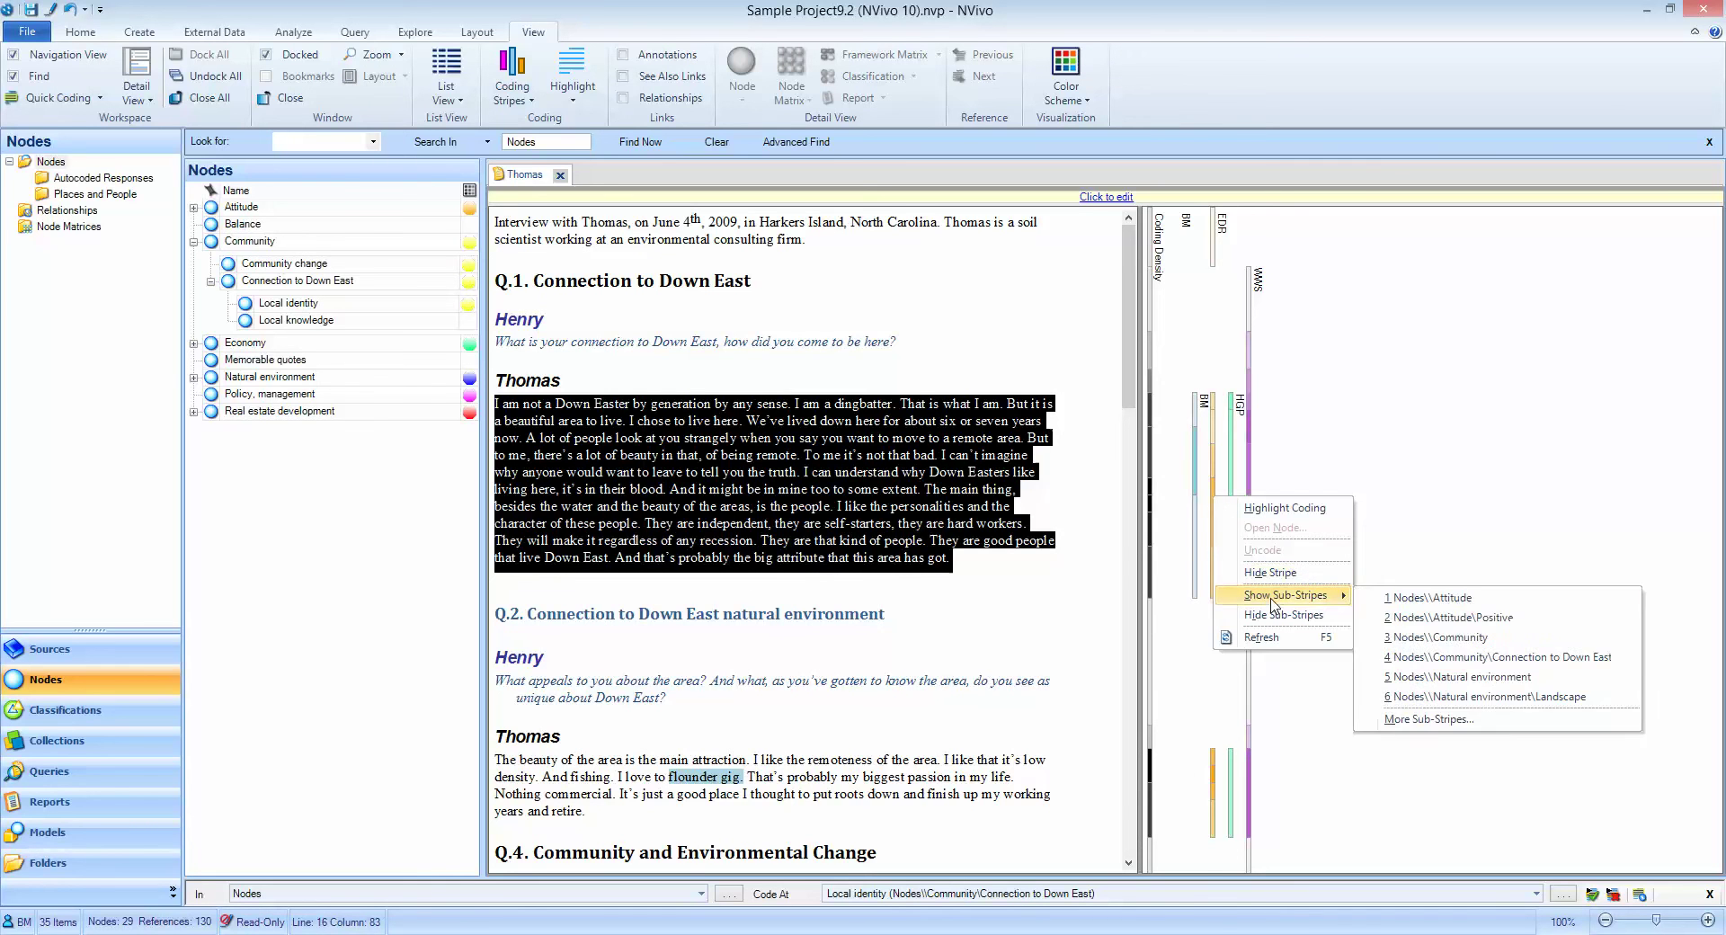
- Split that coder's stripe into sub-stripes for all Nodes using More Sub-Stripes
left_click(1454, 721)
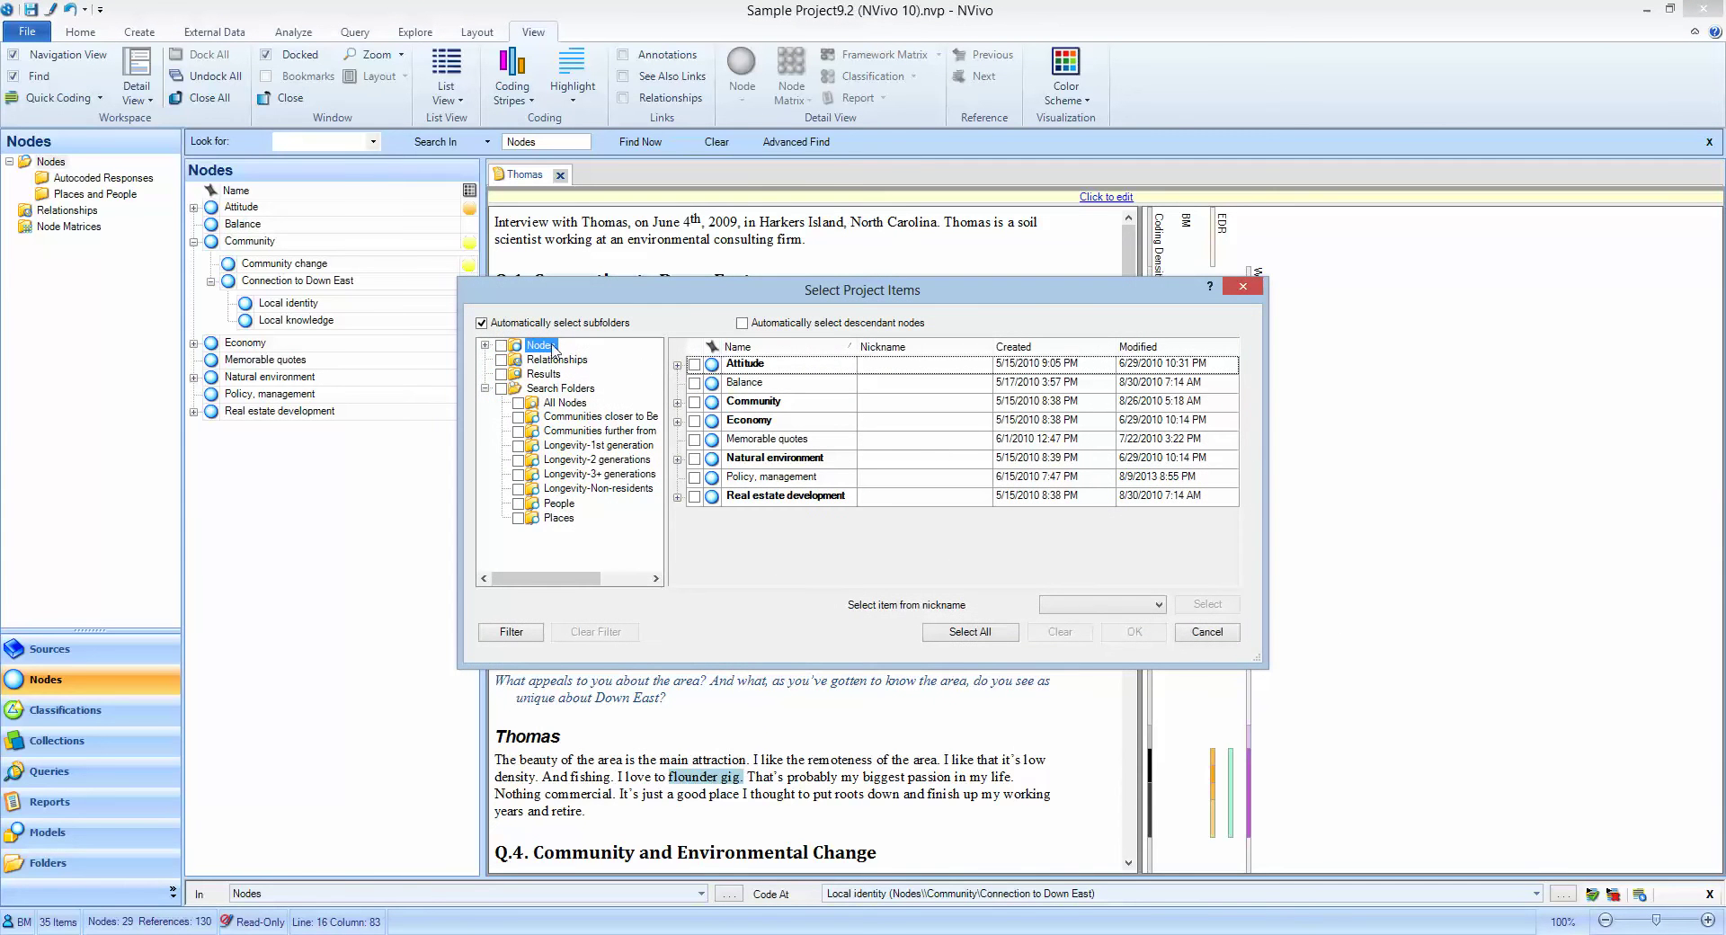
left_click(500, 345)
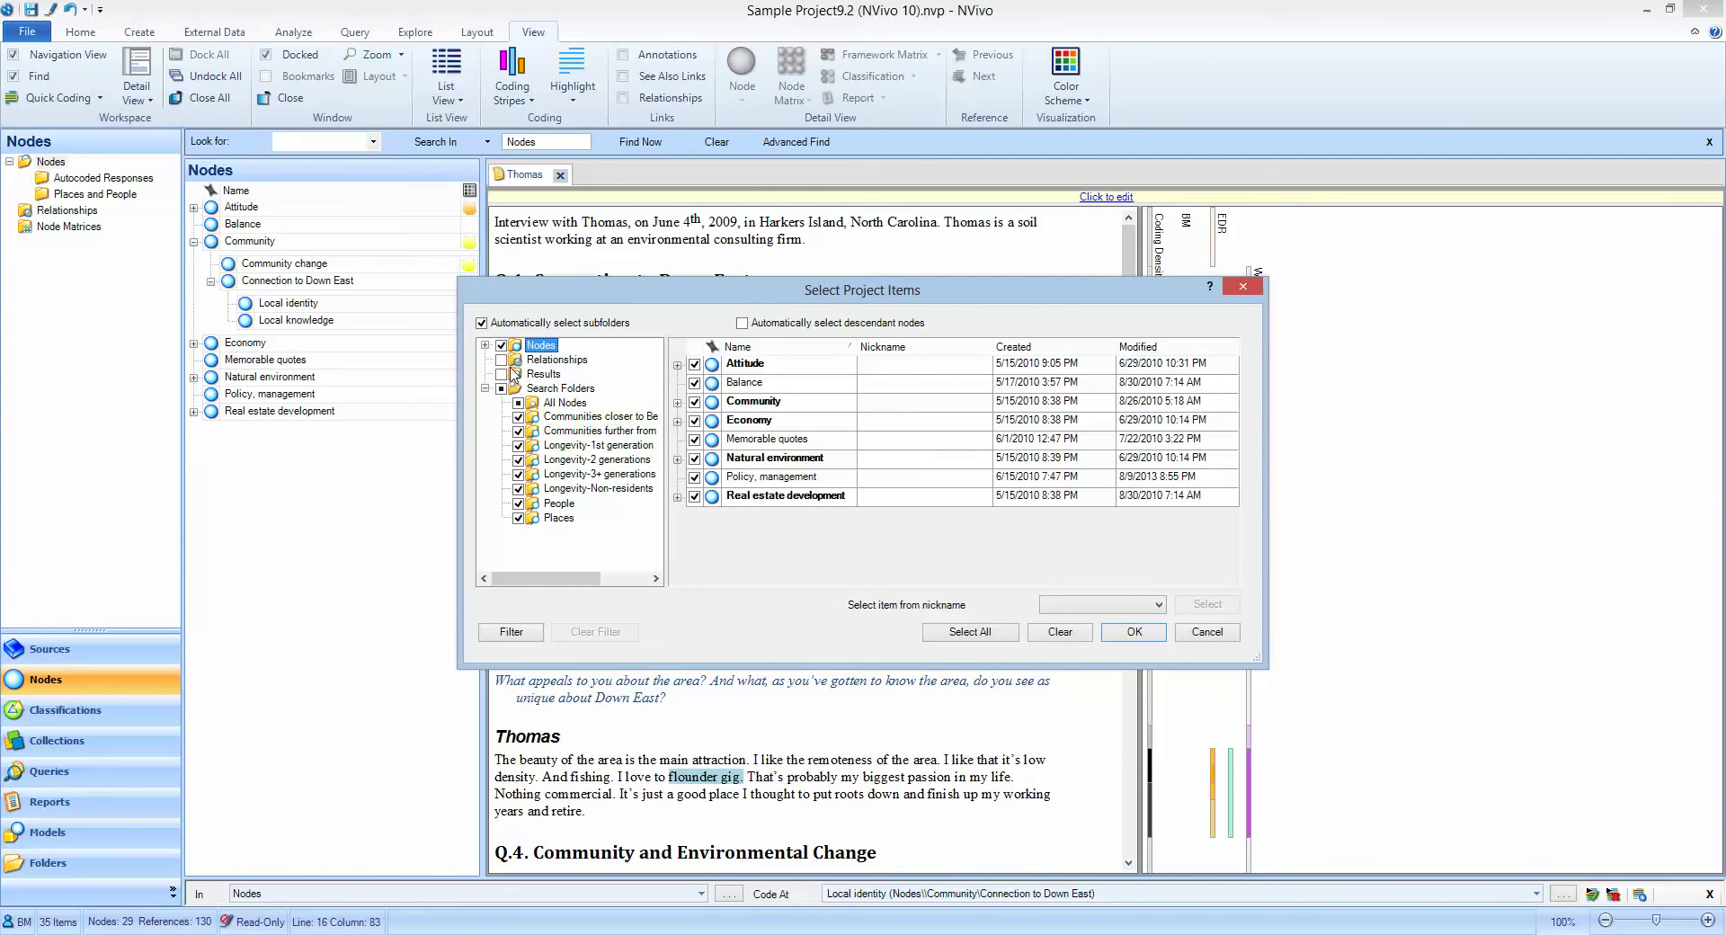
left_click(1136, 632)
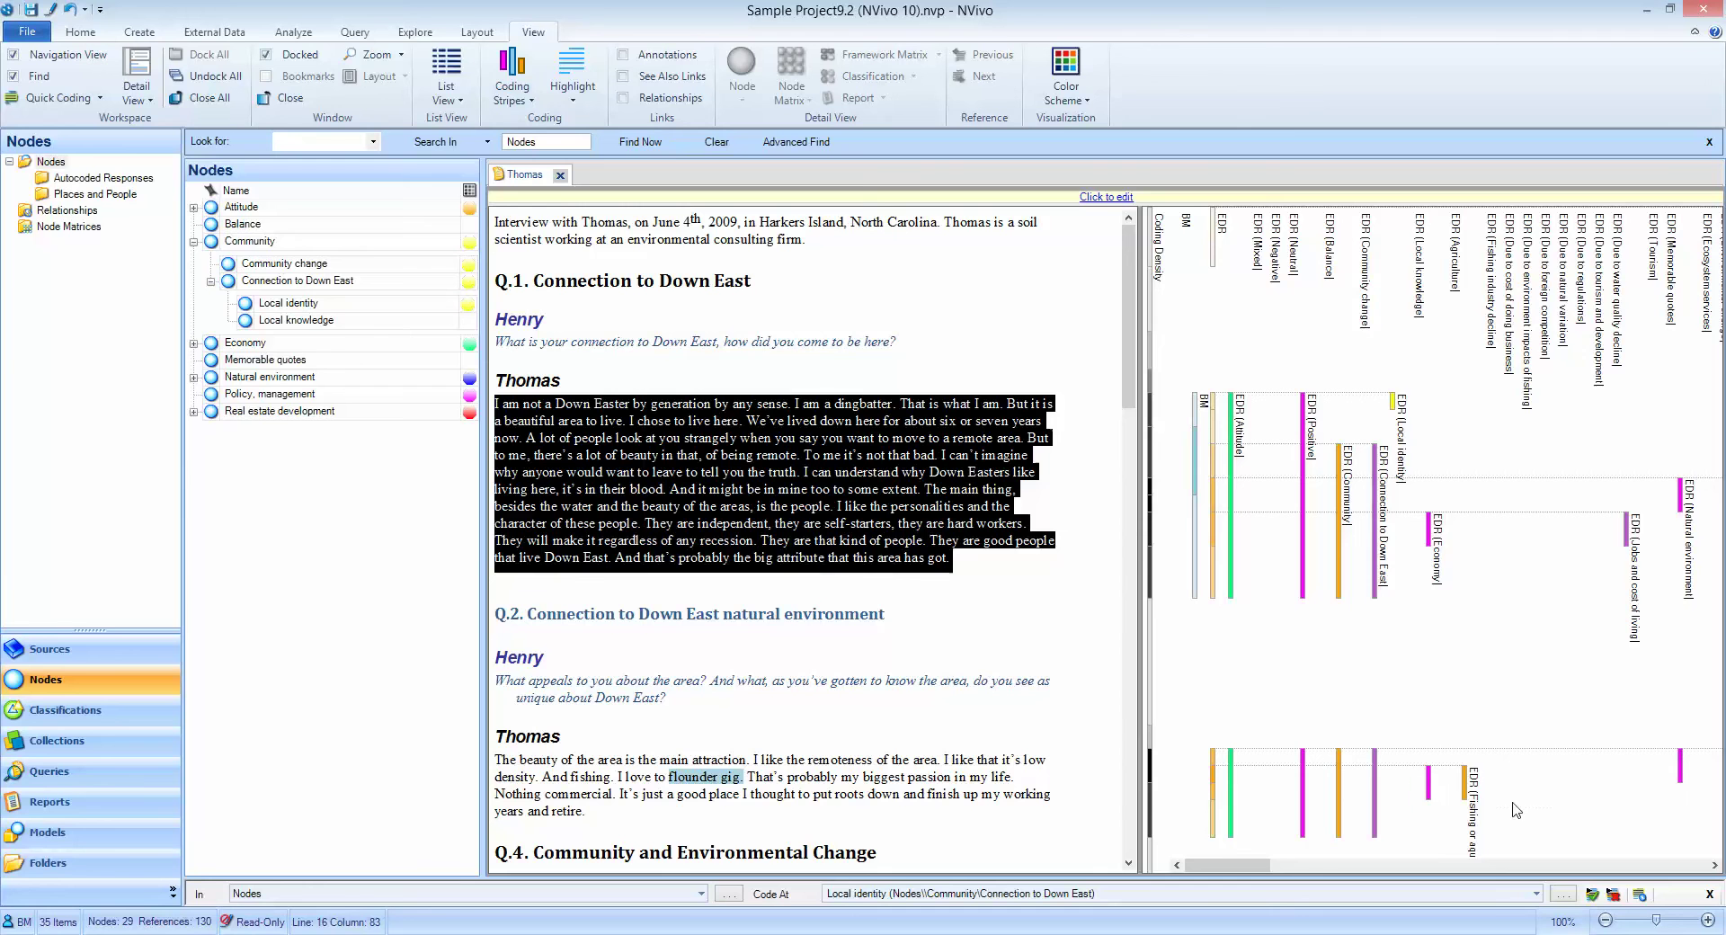
- Close the Thomas tab and select the coding comparison query under Queries
left_click(561, 176)
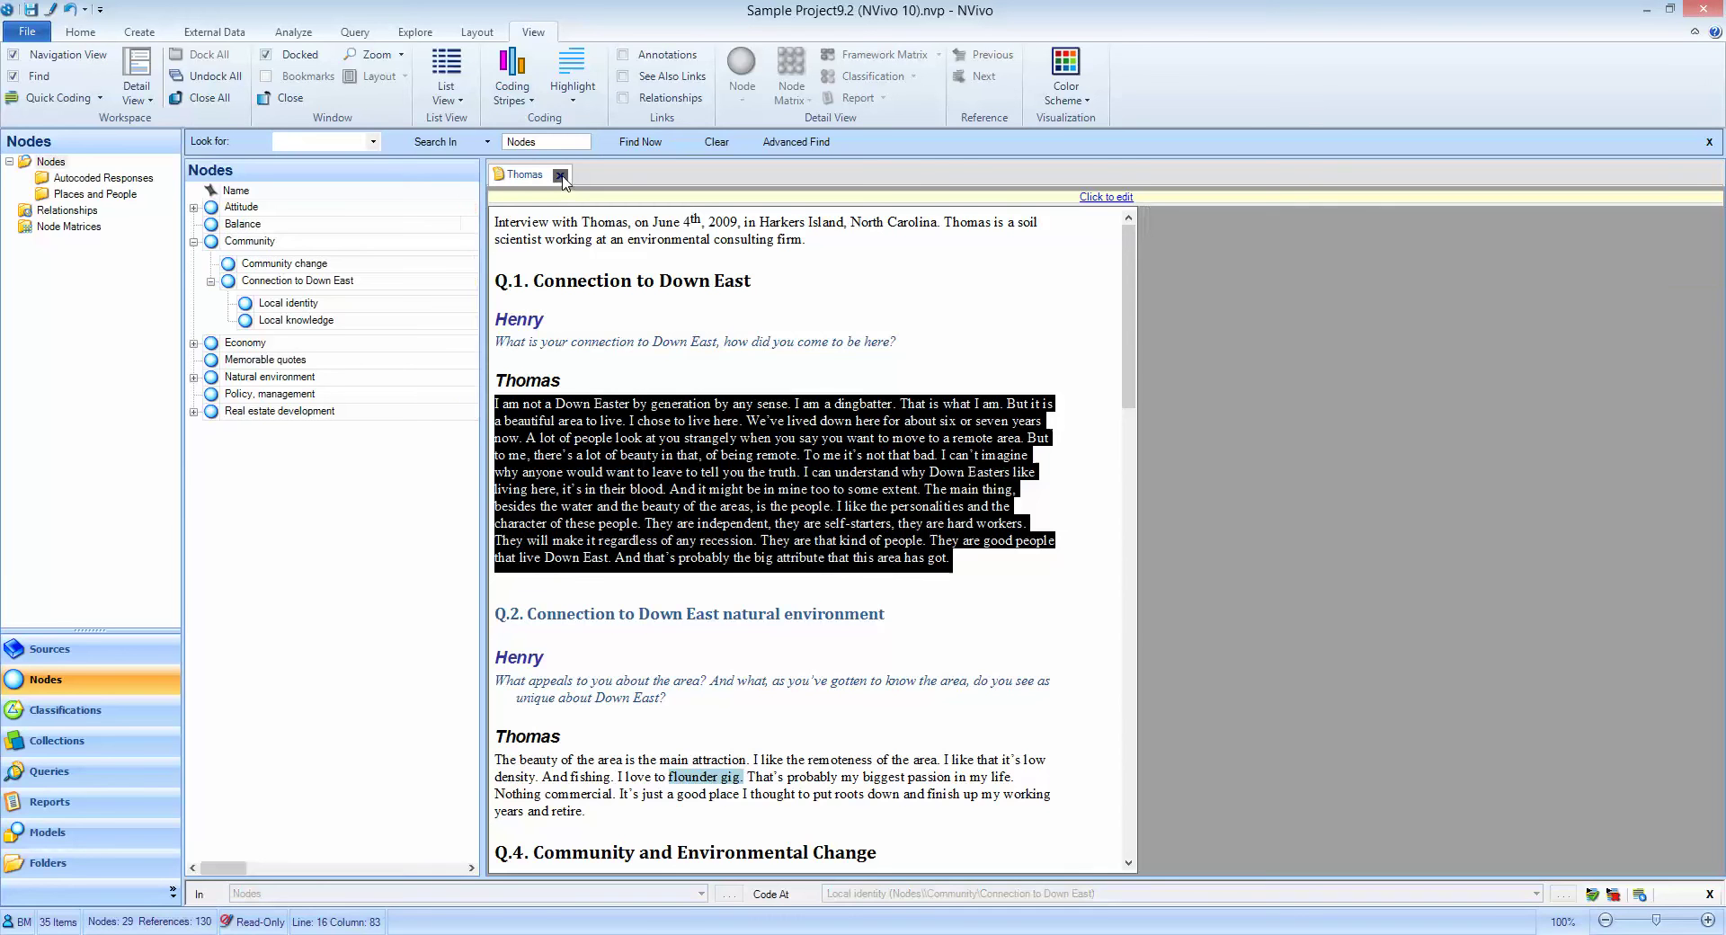
left_click(94, 780)
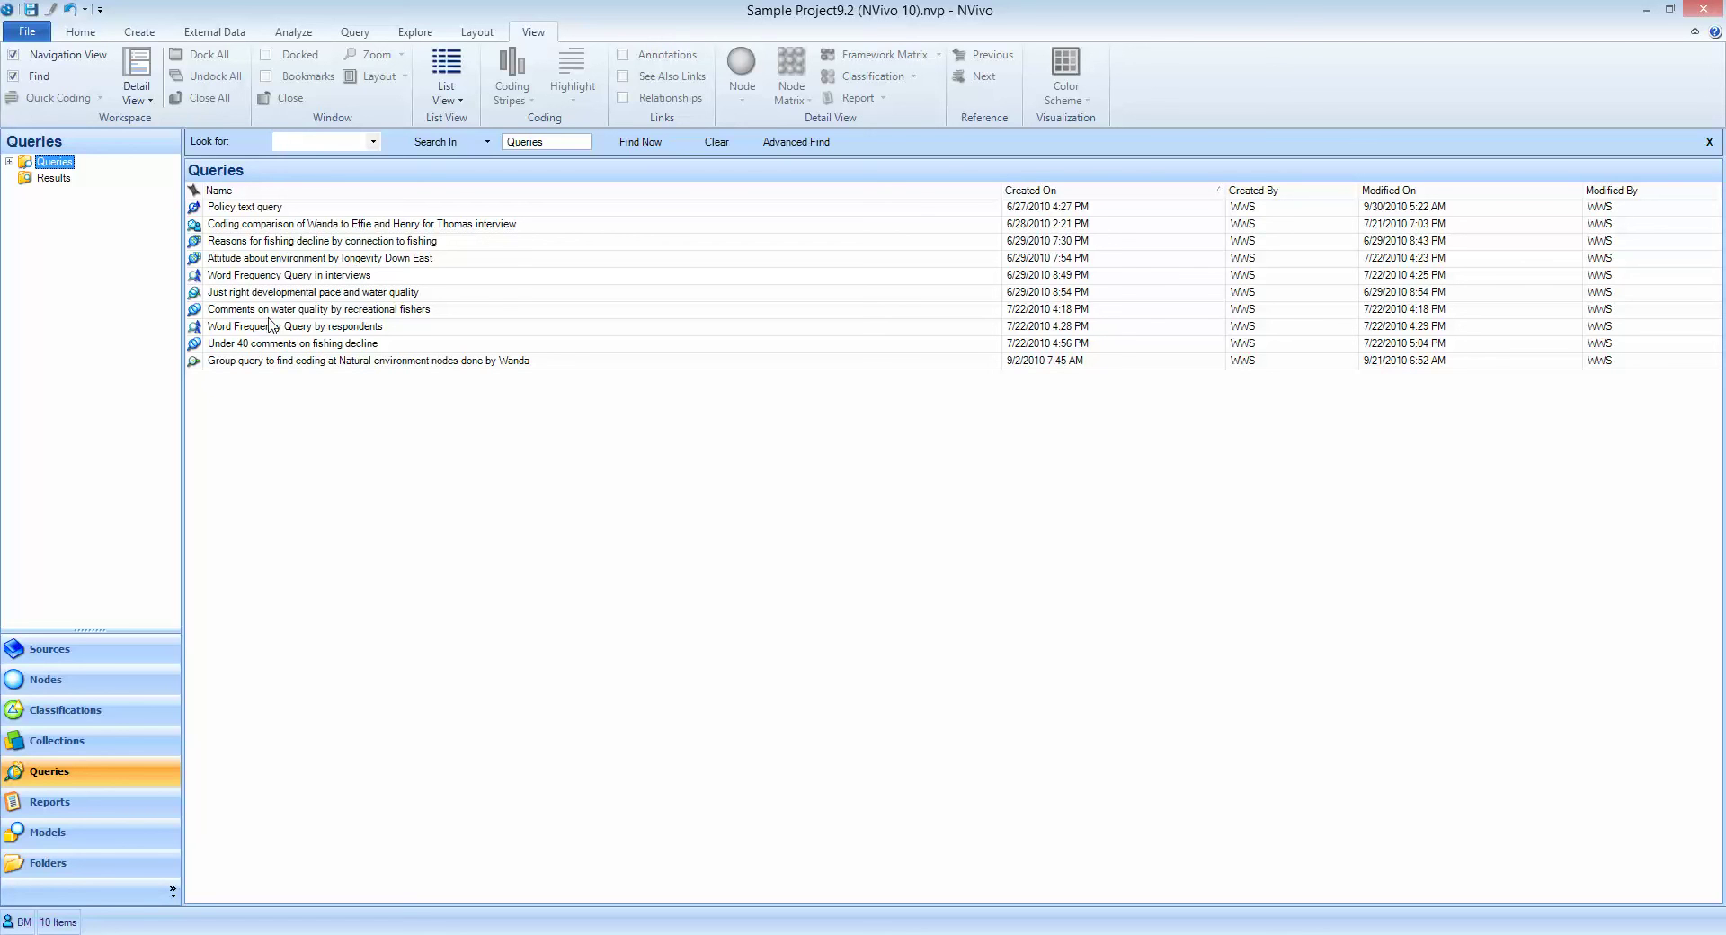
left_click(197, 230)
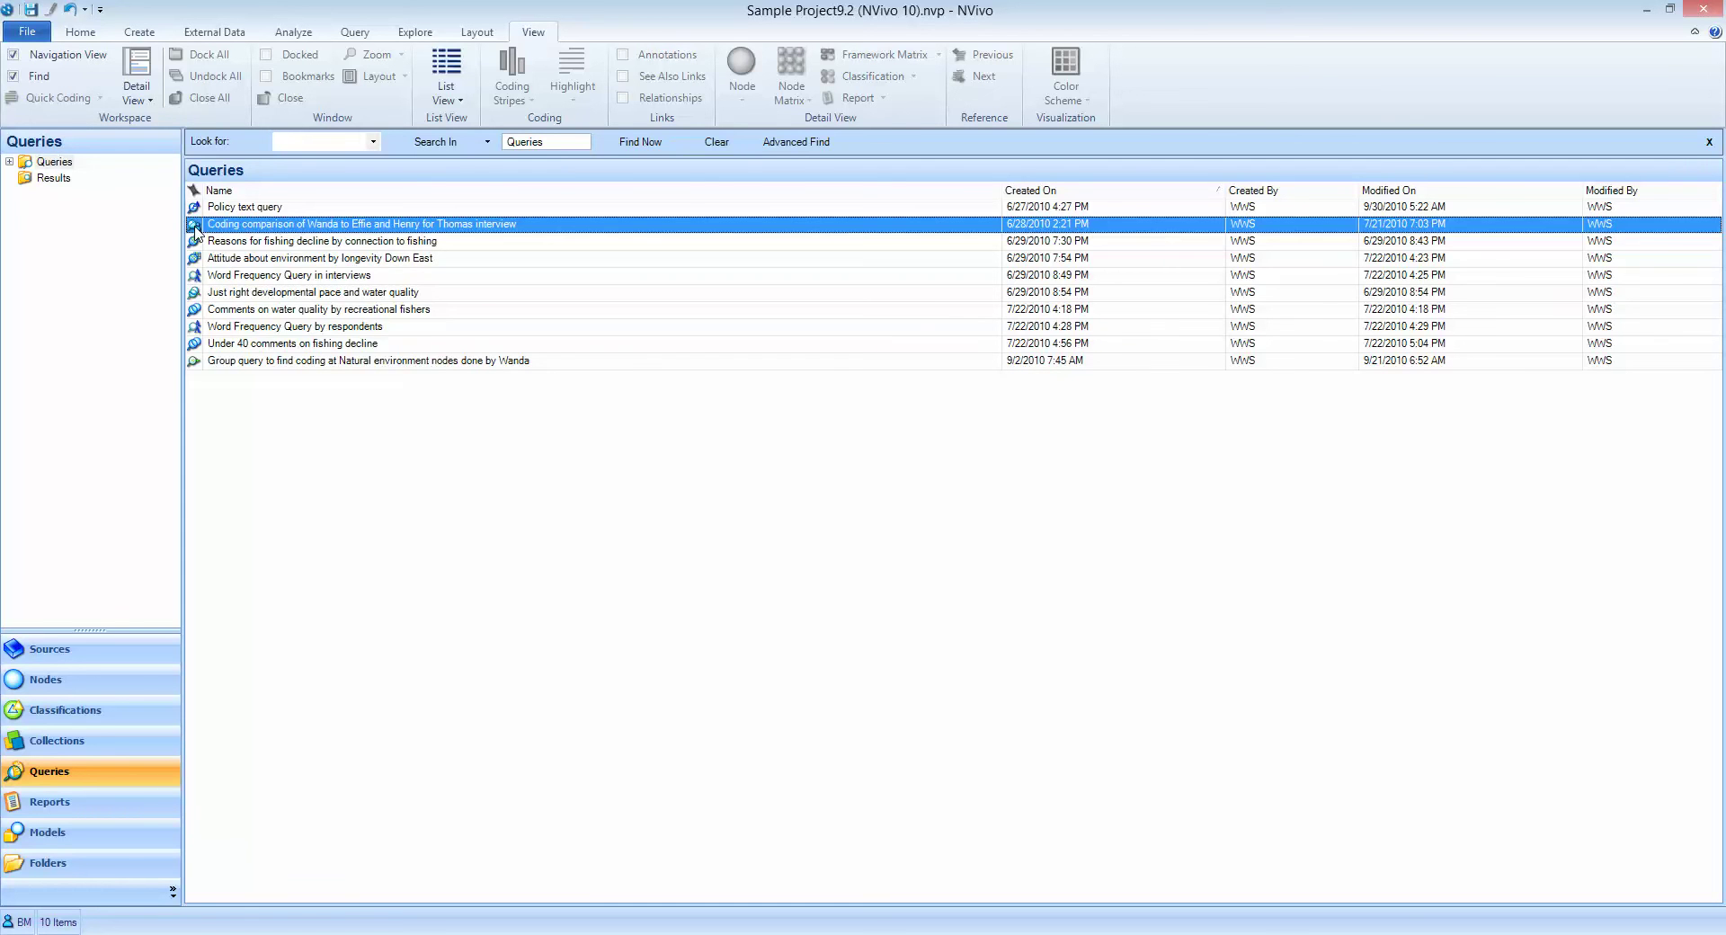
right_click(197, 230)
- Review the query's user group A, 'Nodes for coding comparison' set and interview scope, unchanged
left_click(256, 391)
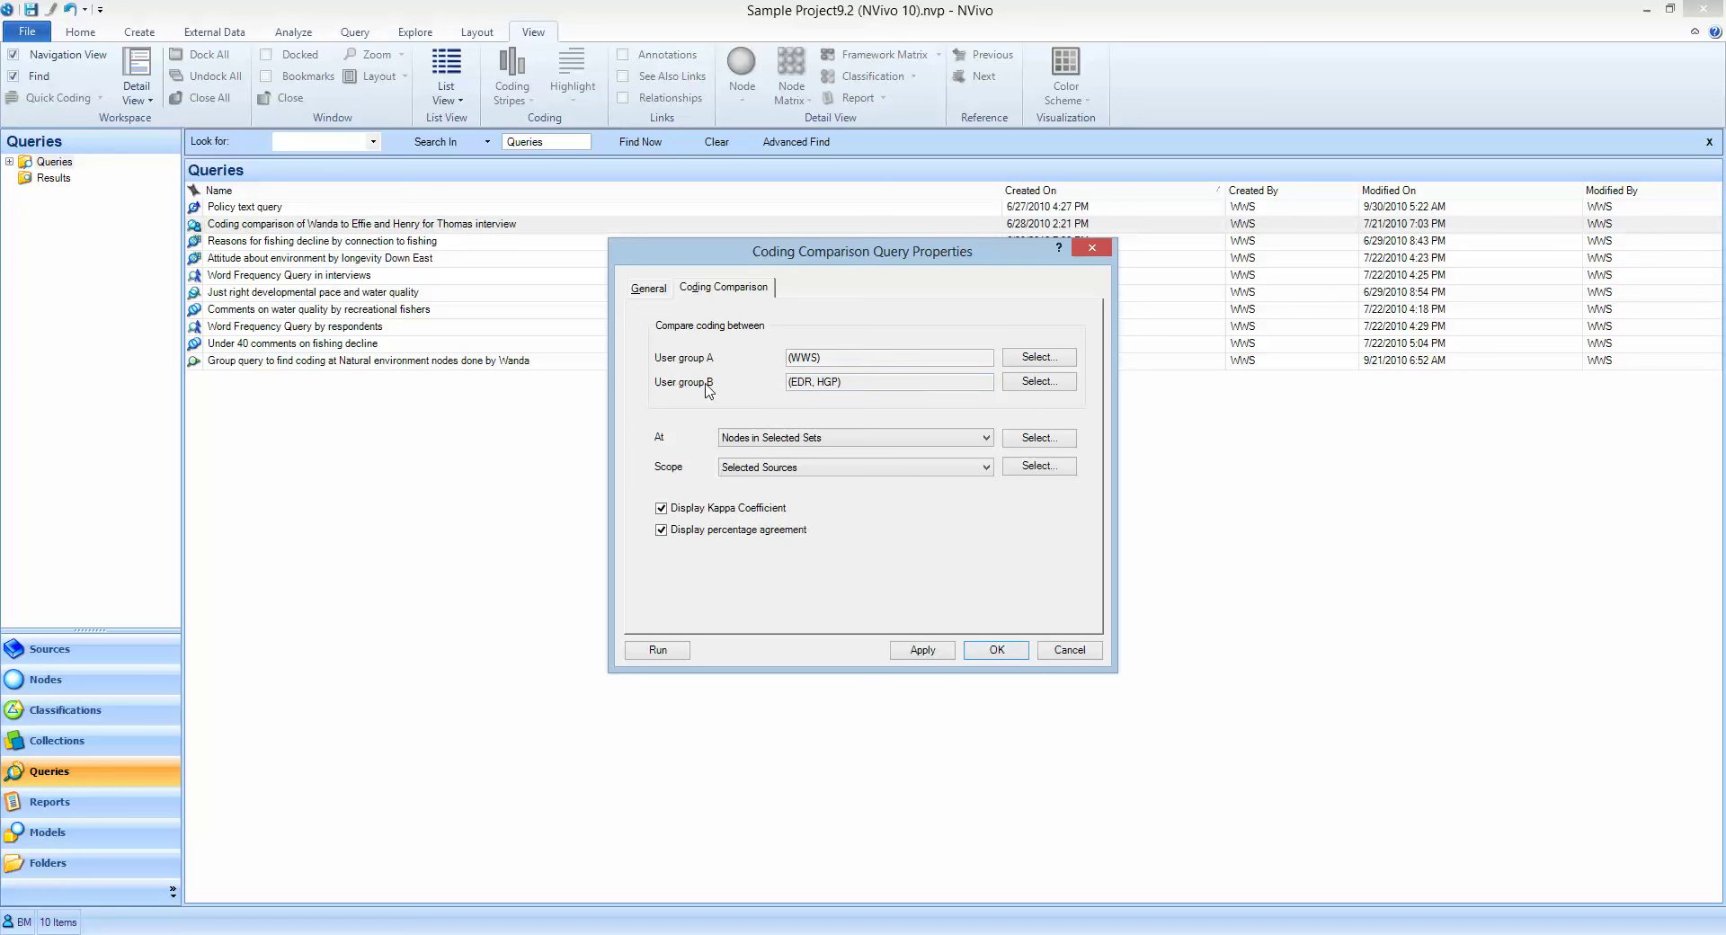
left_click(1040, 358)
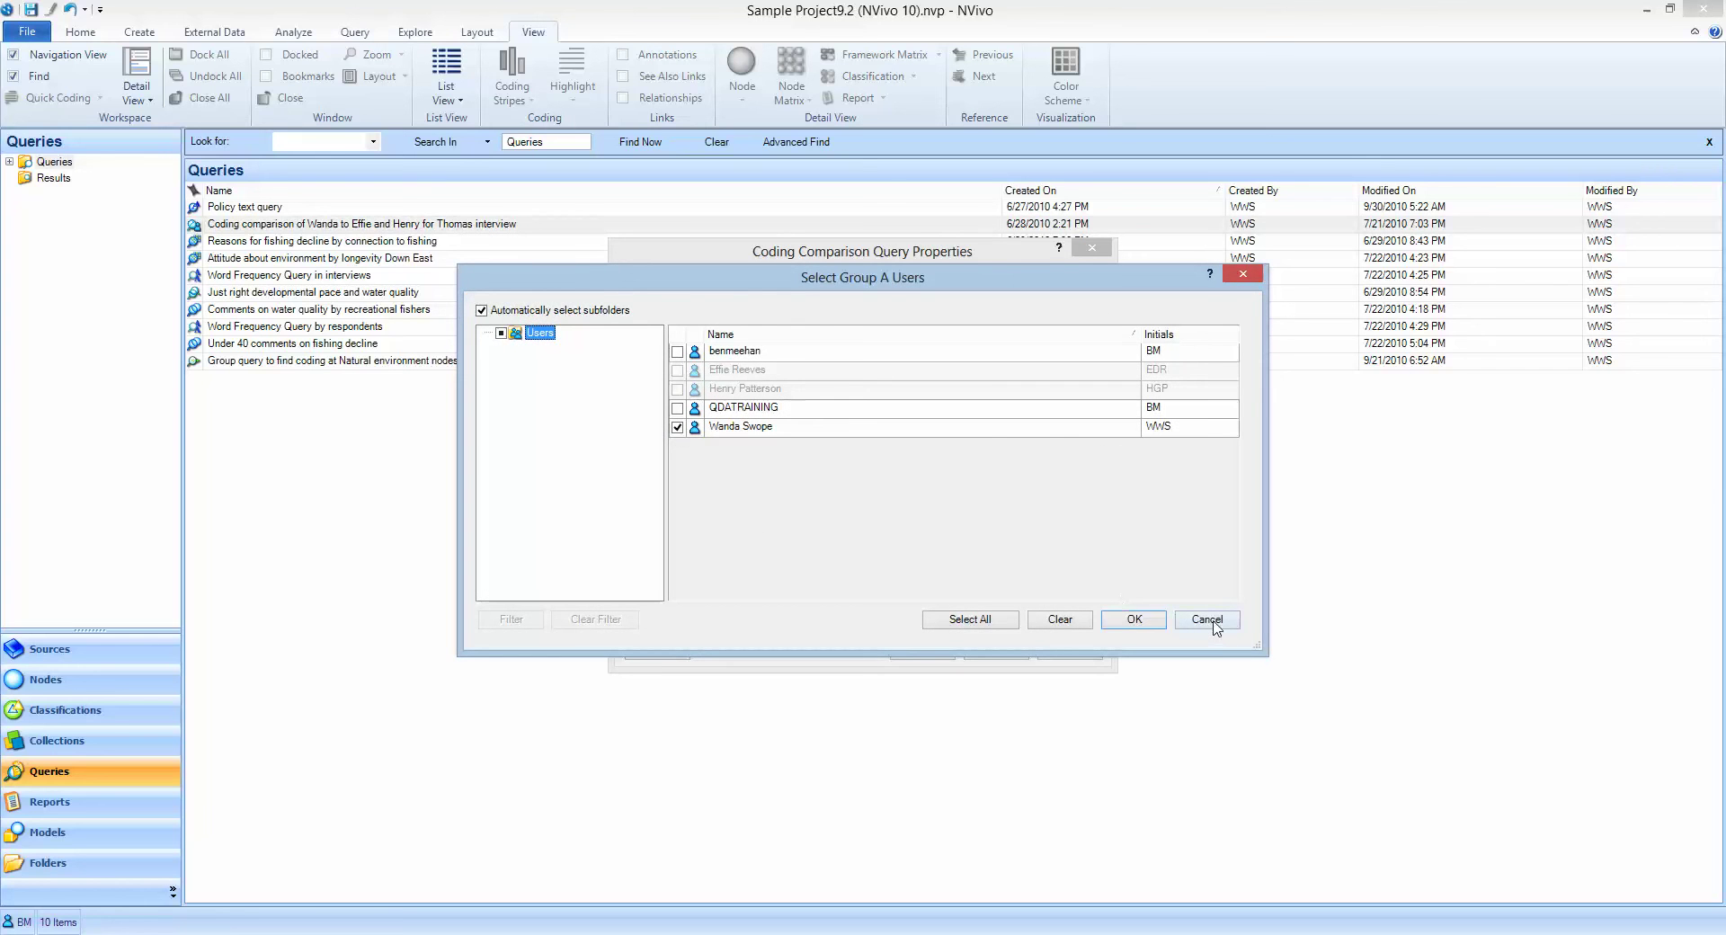
left_click(1207, 620)
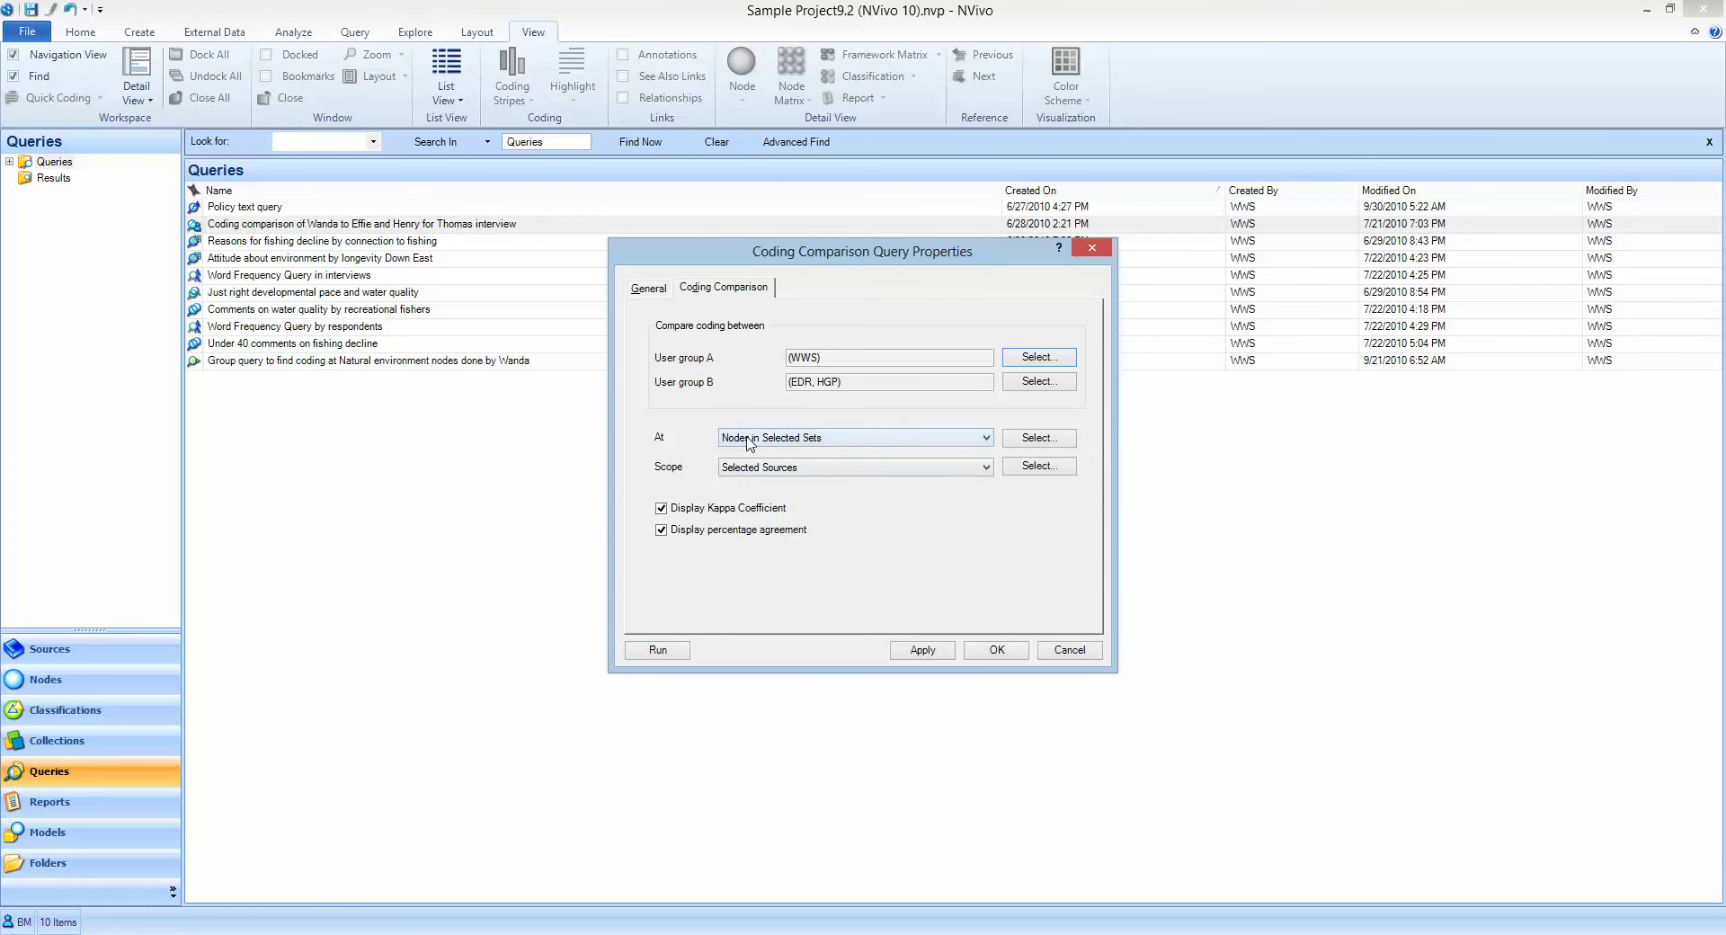
left_click(1037, 442)
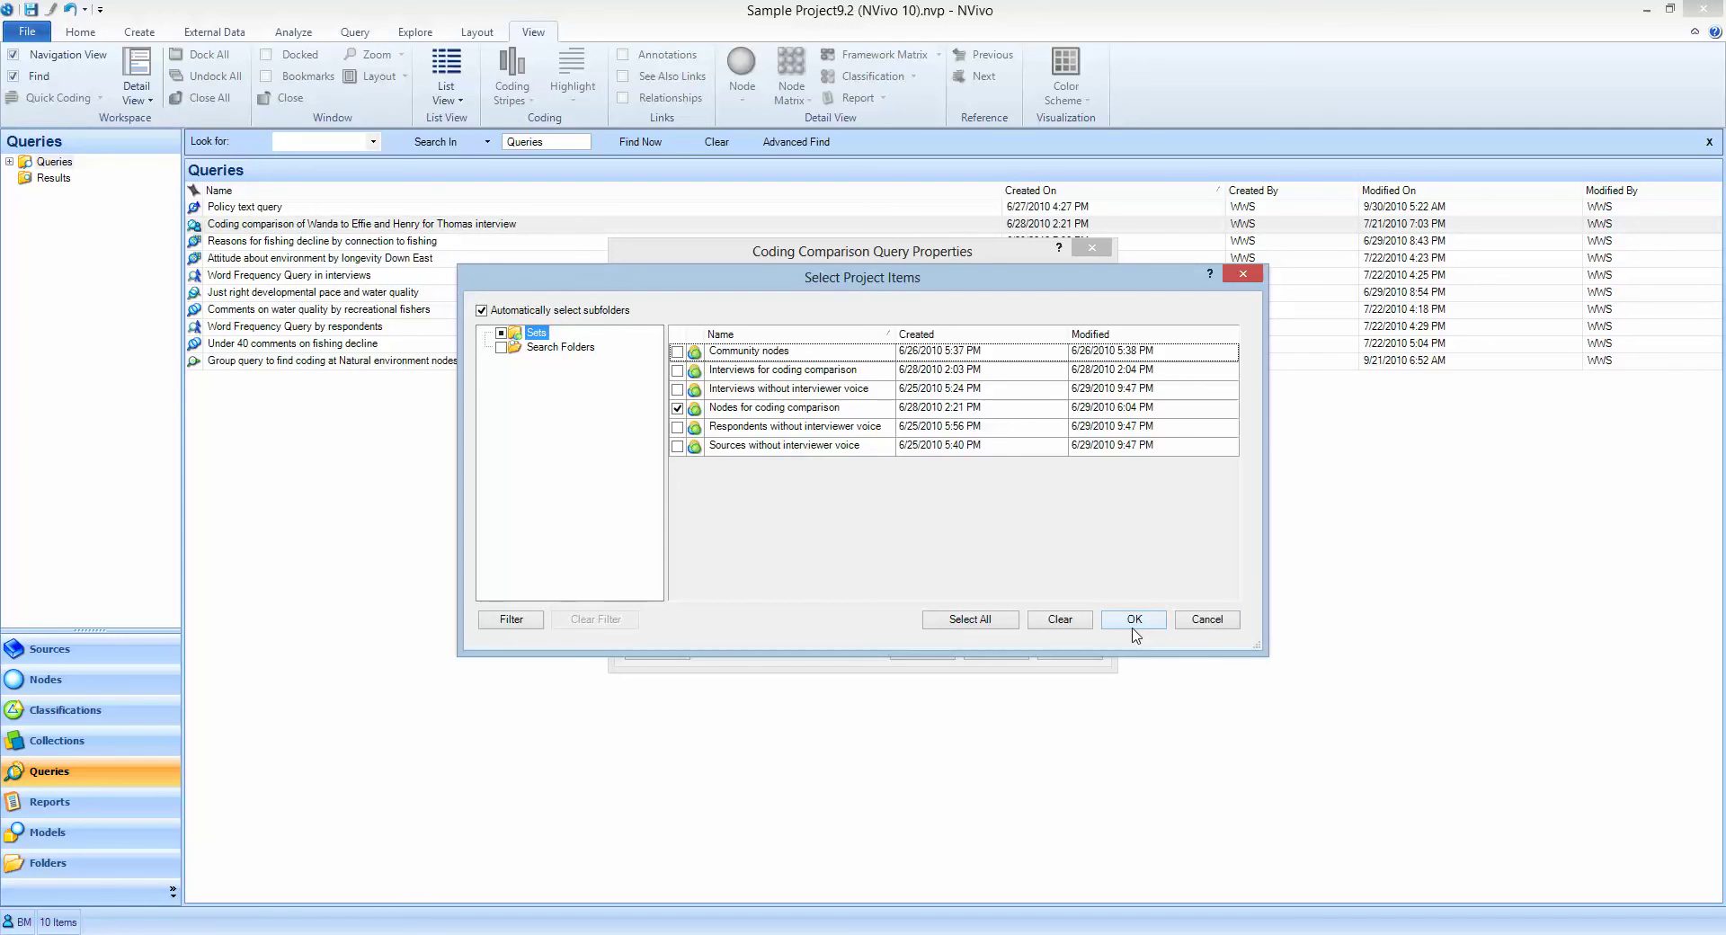
left_click(1133, 619)
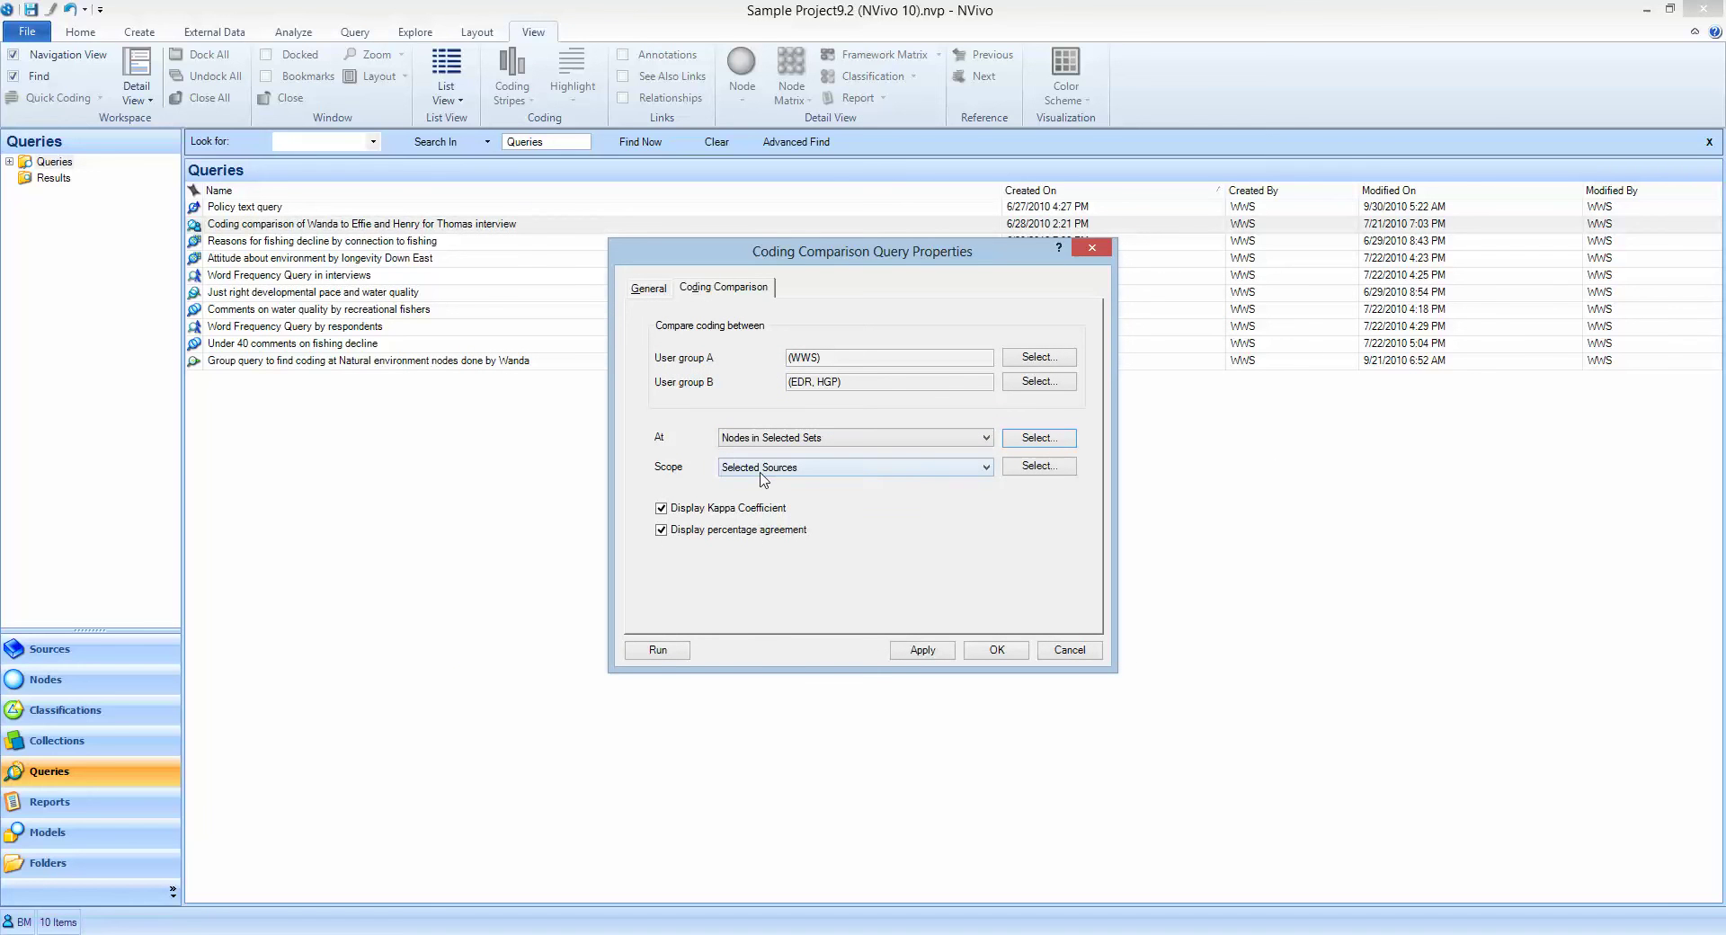
left_click(1038, 466)
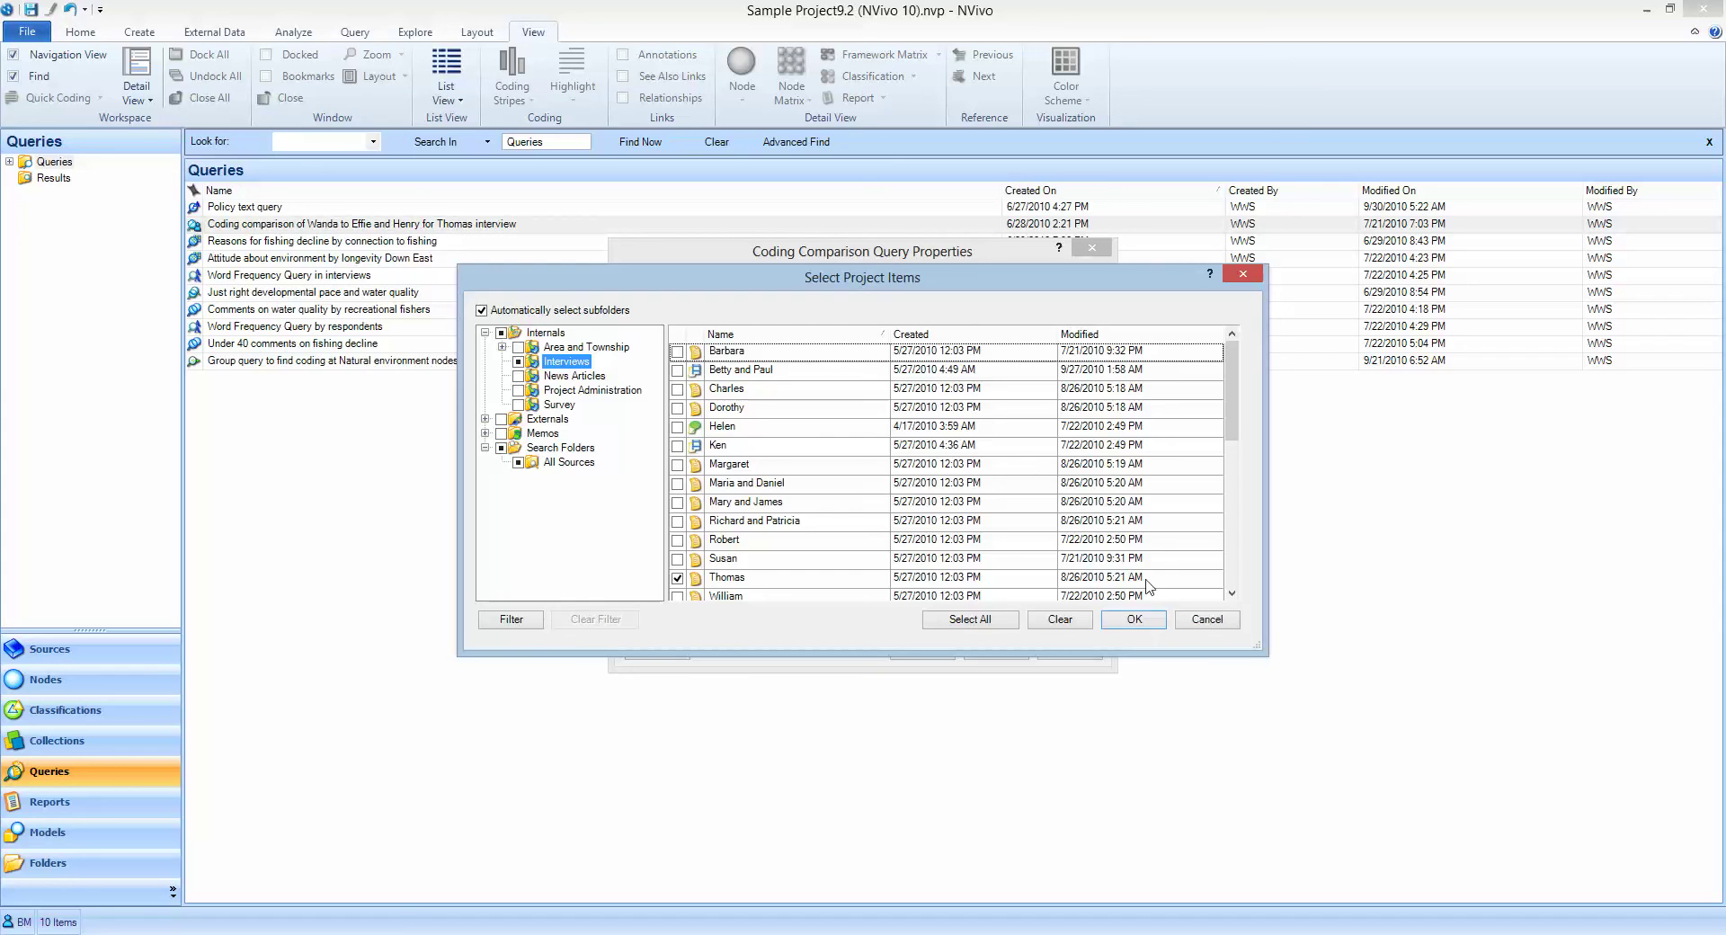
left_click(1134, 620)
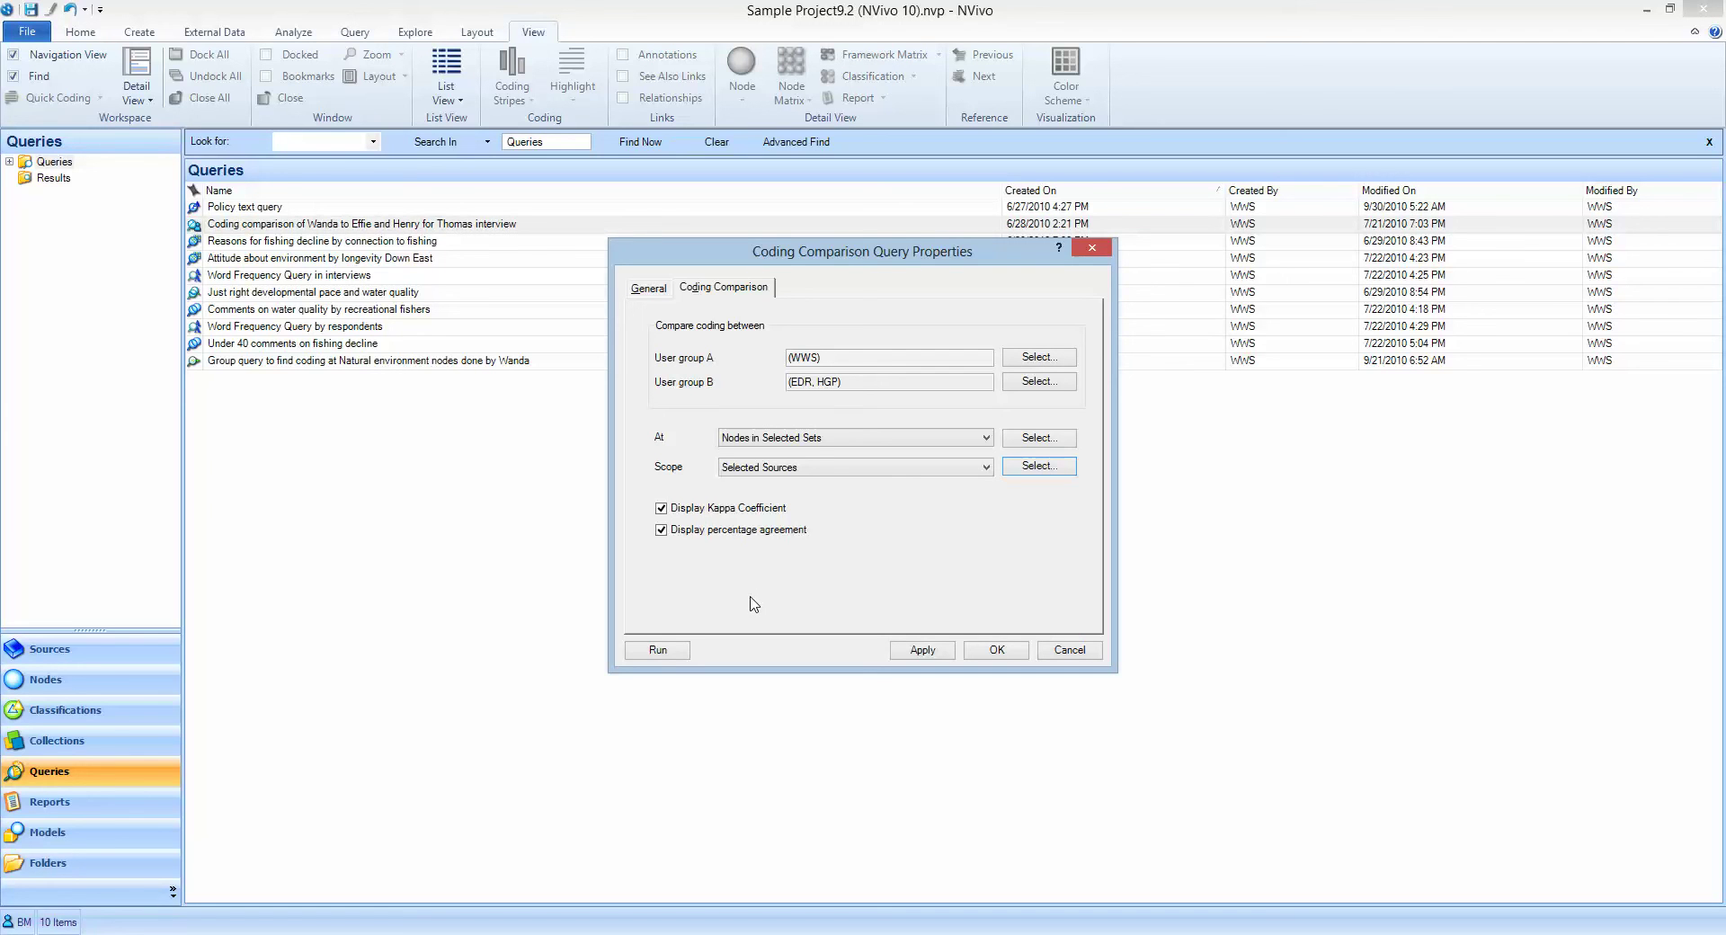
- Run the coding comparison query, enlarge the results pane and widen the Node column
left_click(675, 650)
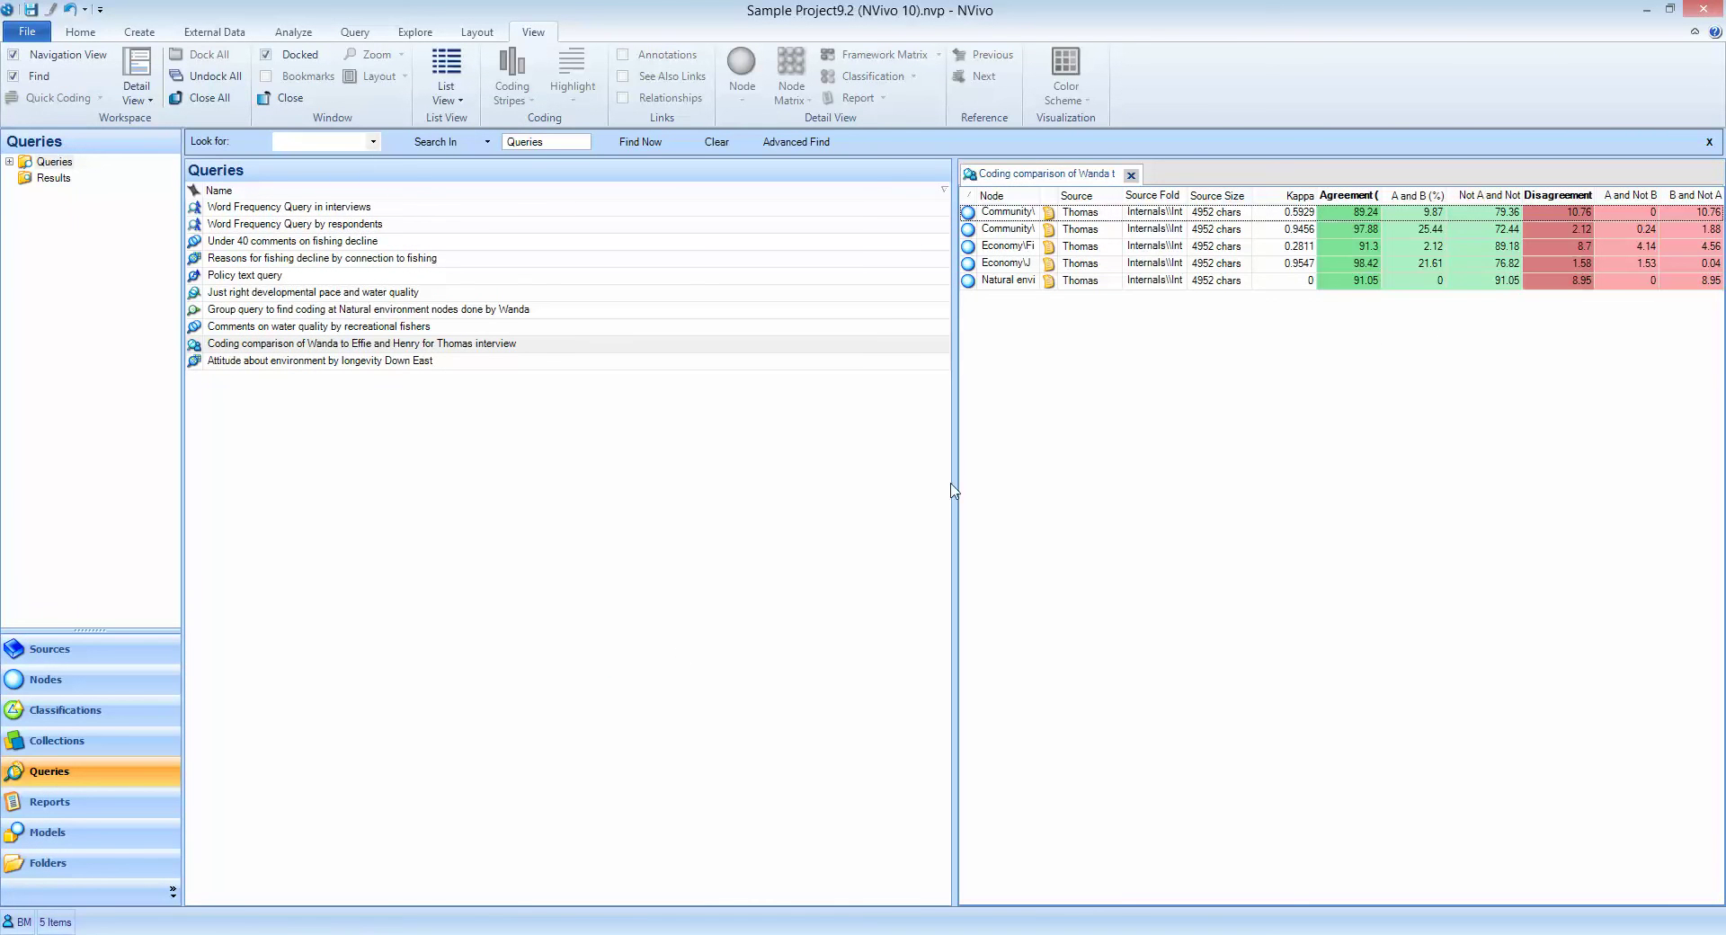
left_click_drag(956, 484, 411, 425)
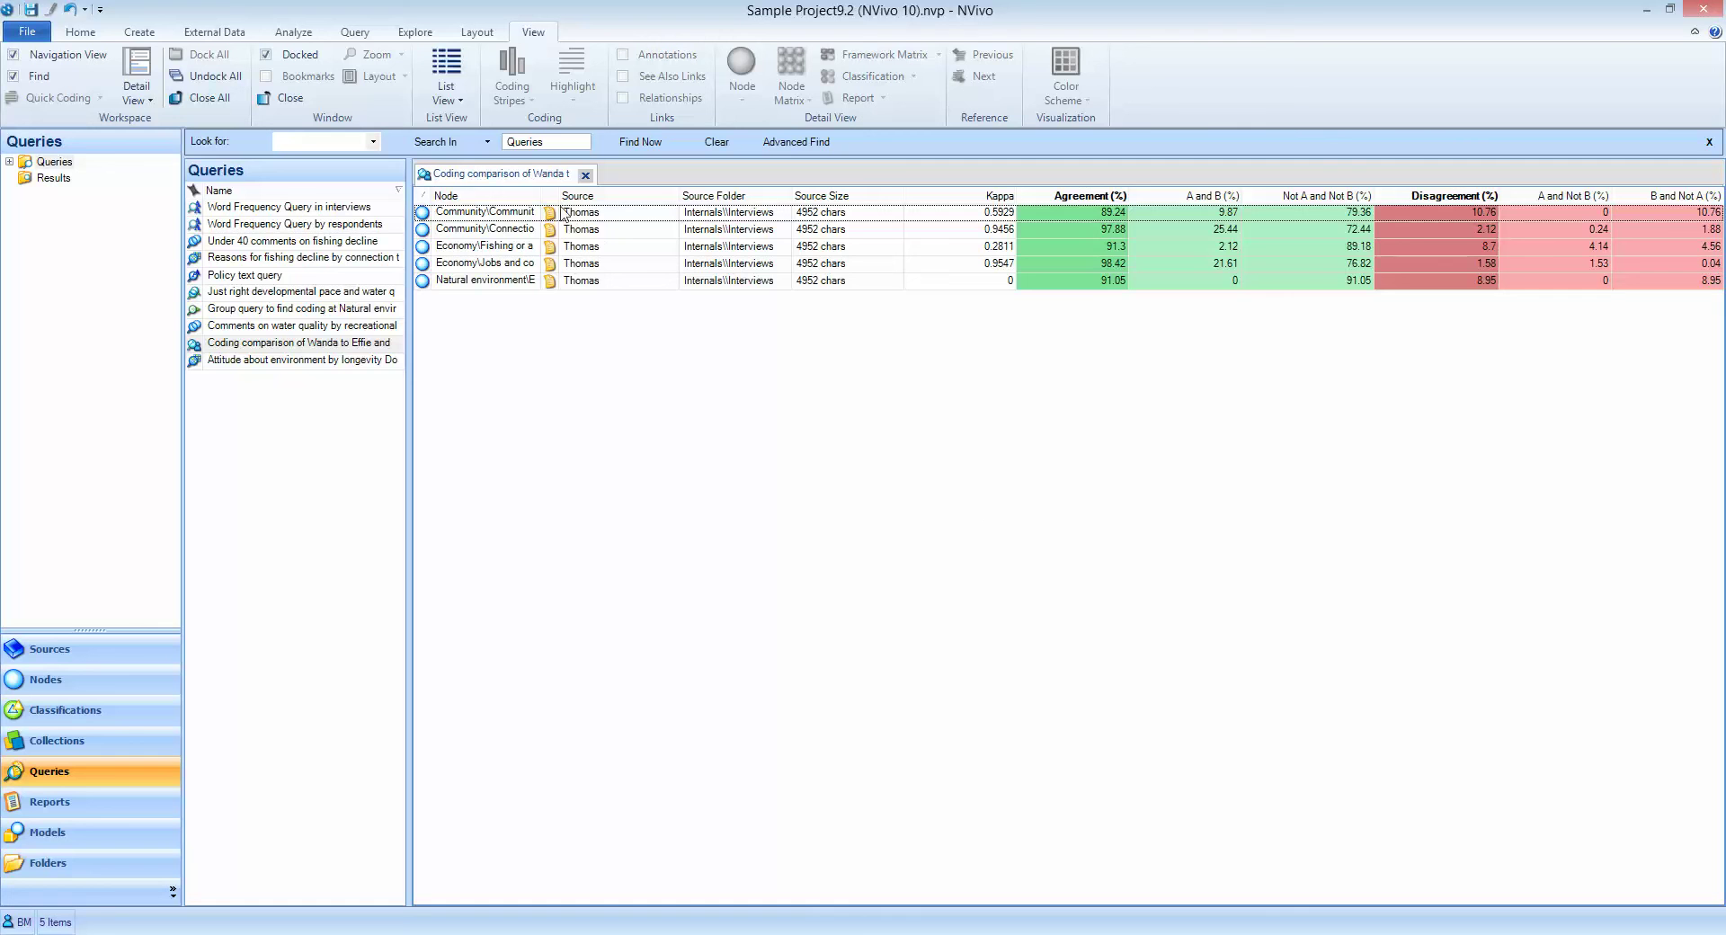
left_click_drag(542, 195, 604, 196)
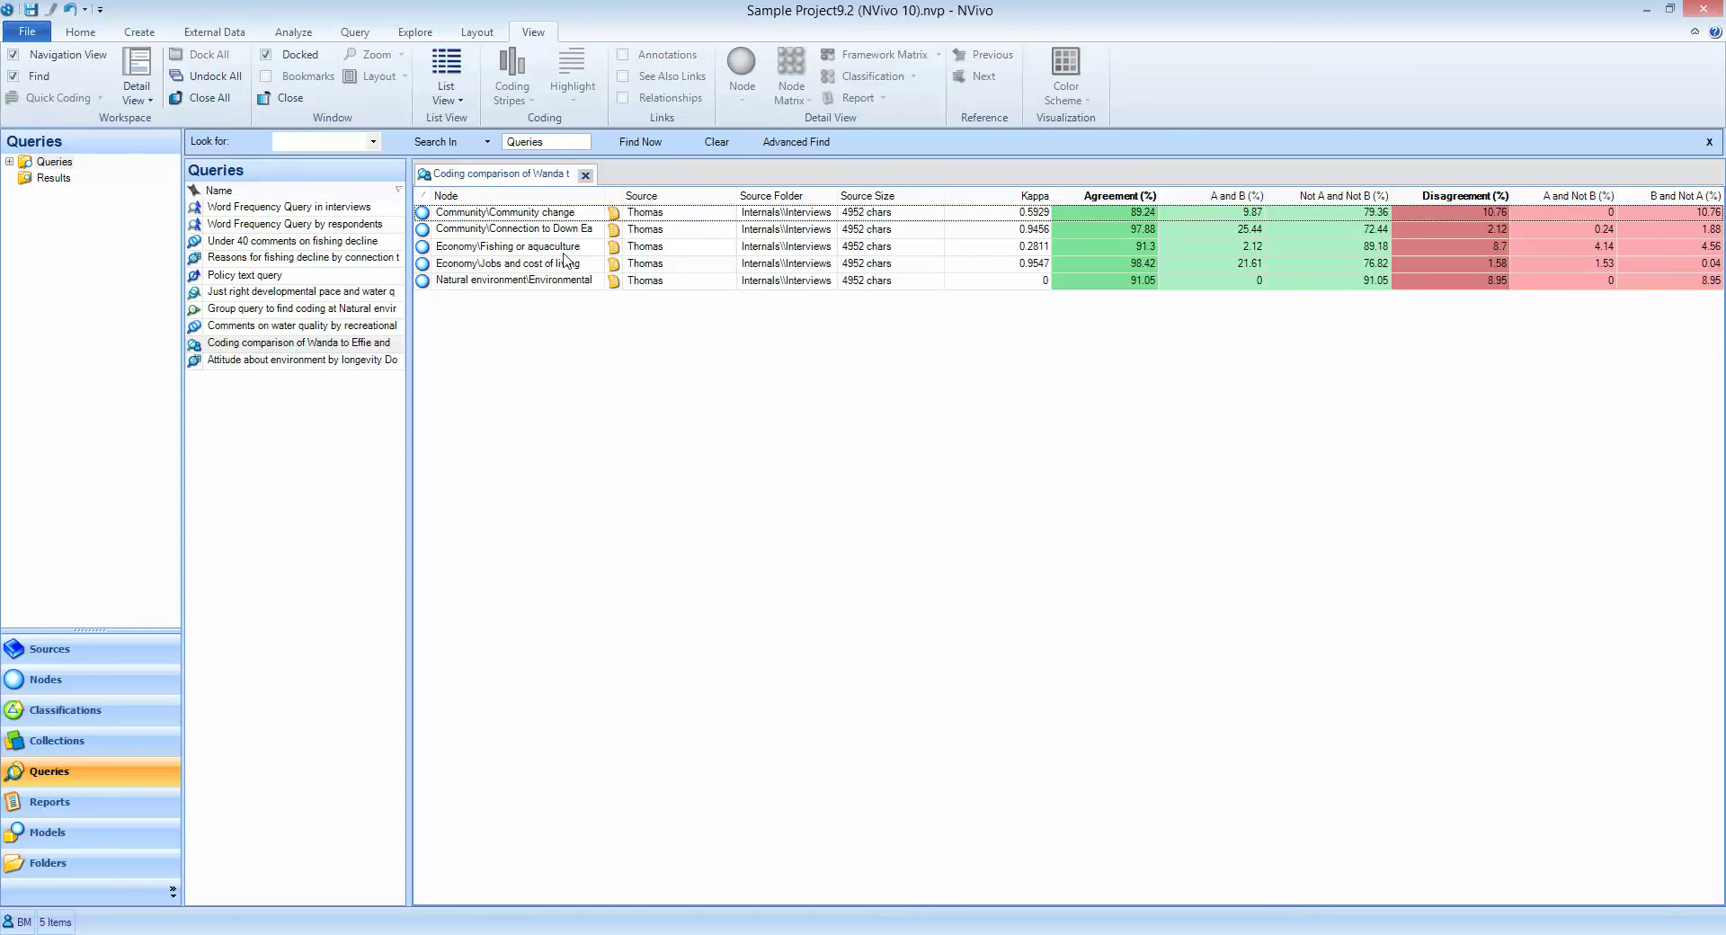
double_click(423, 234)
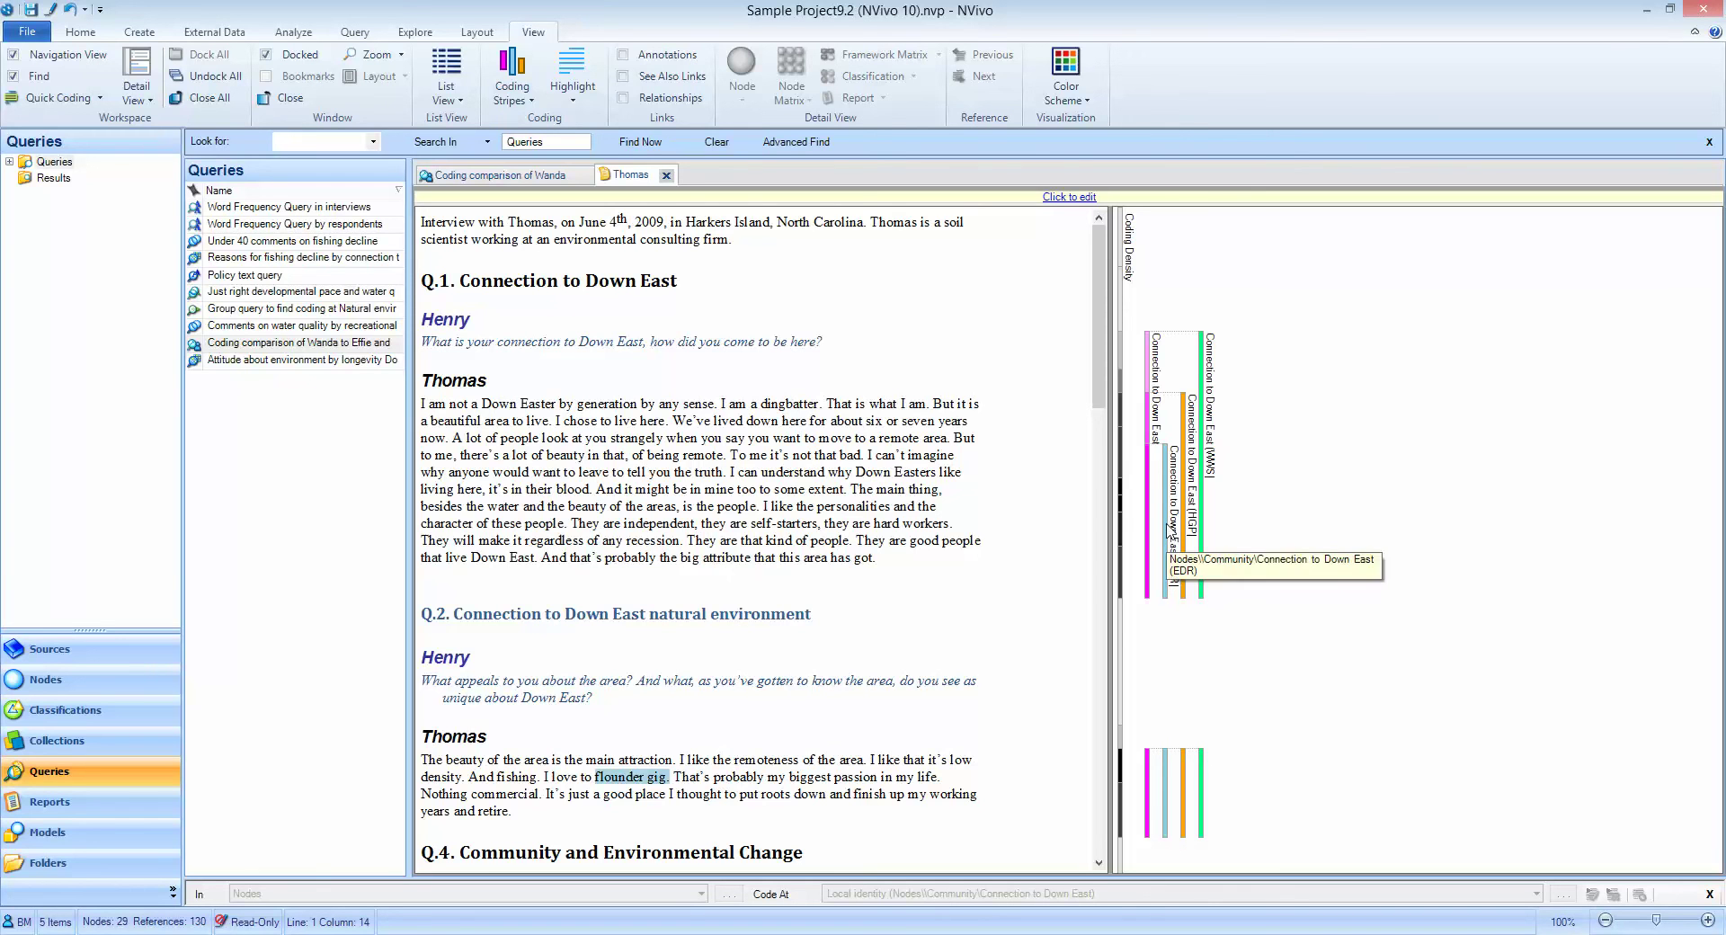
- Highlight the EDR and HGP passages coded at Connection to Down East, then close the interview
left_click(1168, 530)
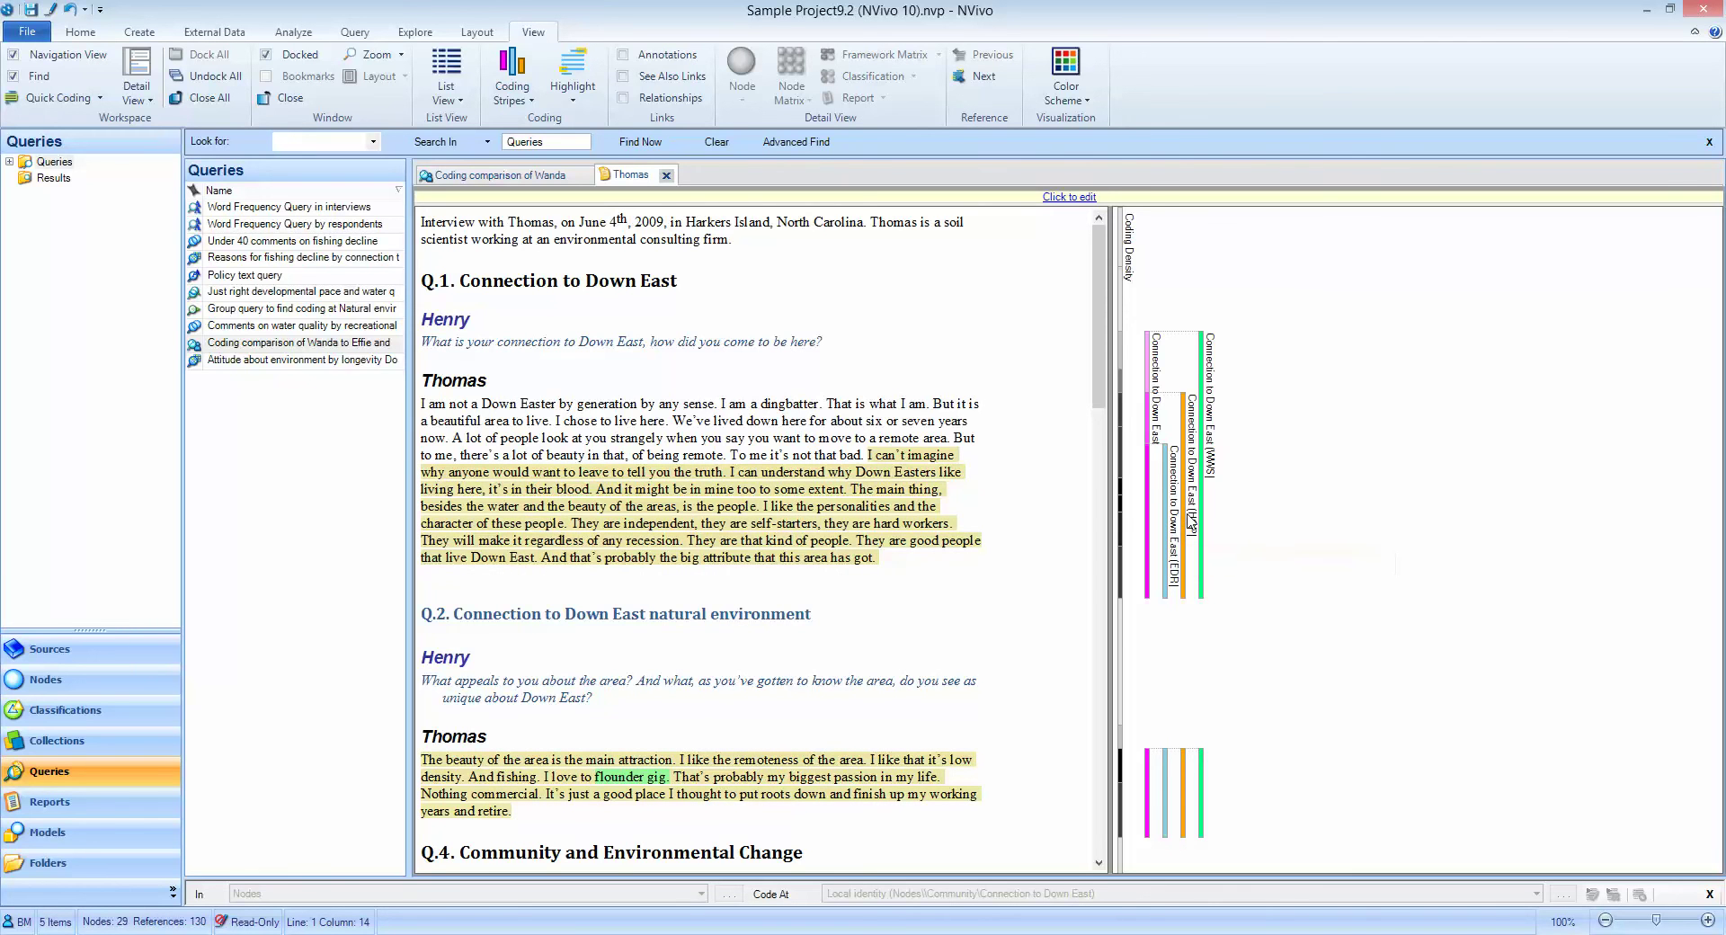
left_click(1184, 521)
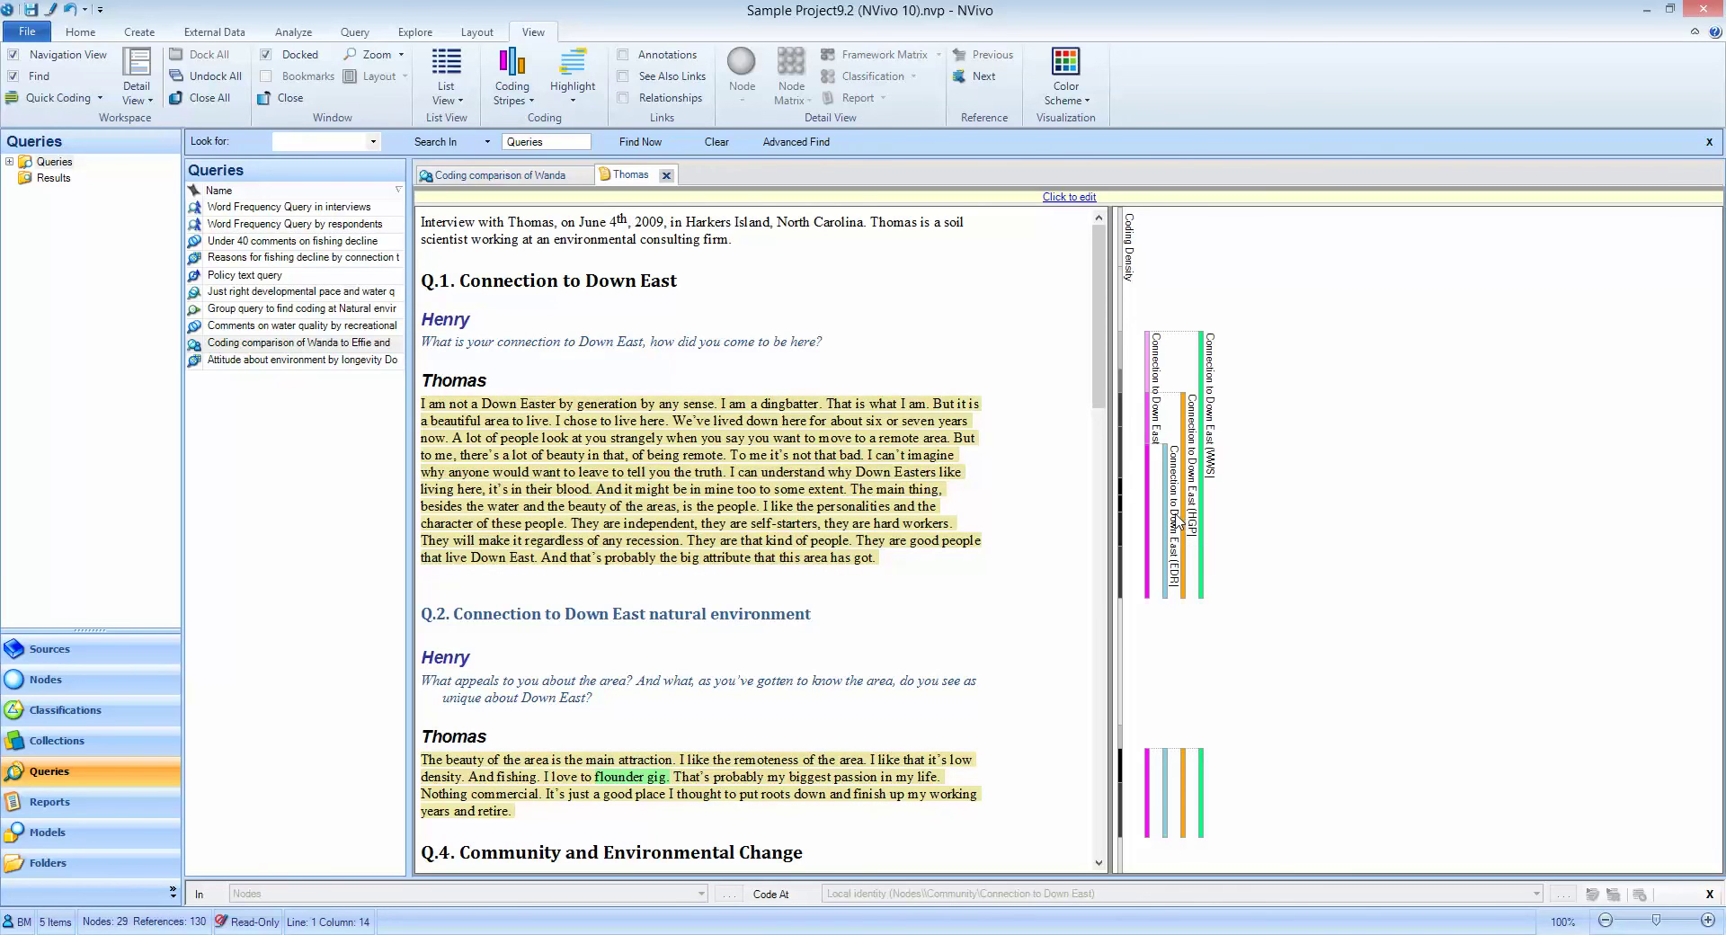
left_click(1168, 521)
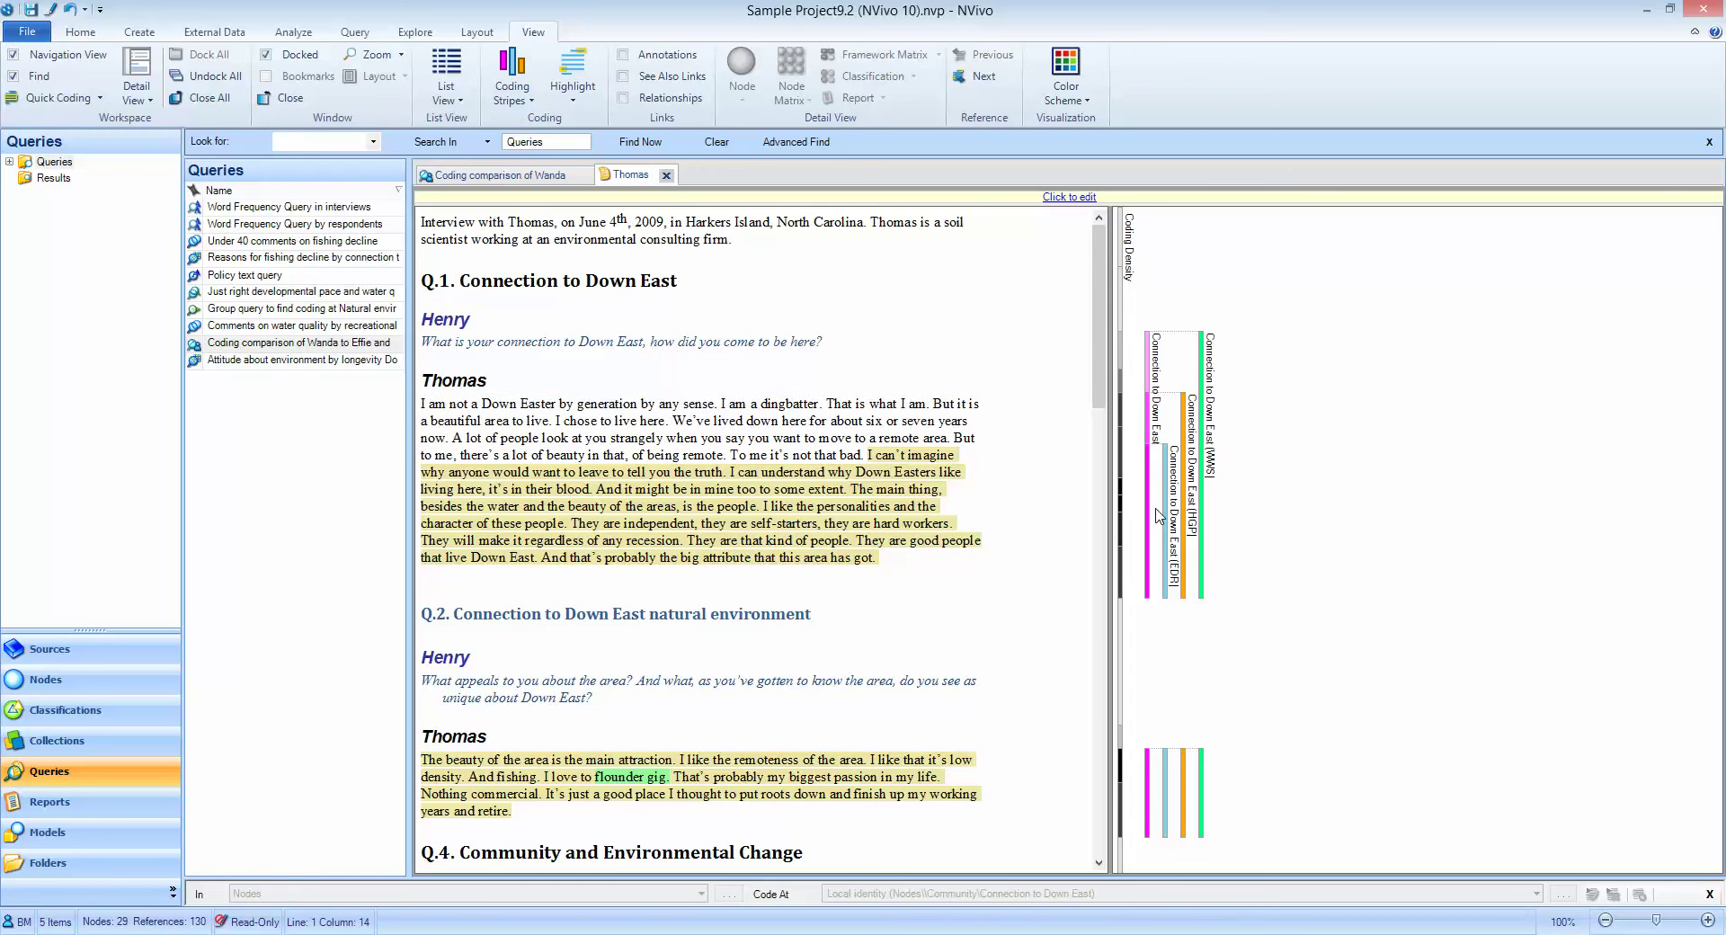
left_click(666, 176)
- Start exporting the results list to Excel with Export List, then cancel the Save As dialog
right_click(730, 346)
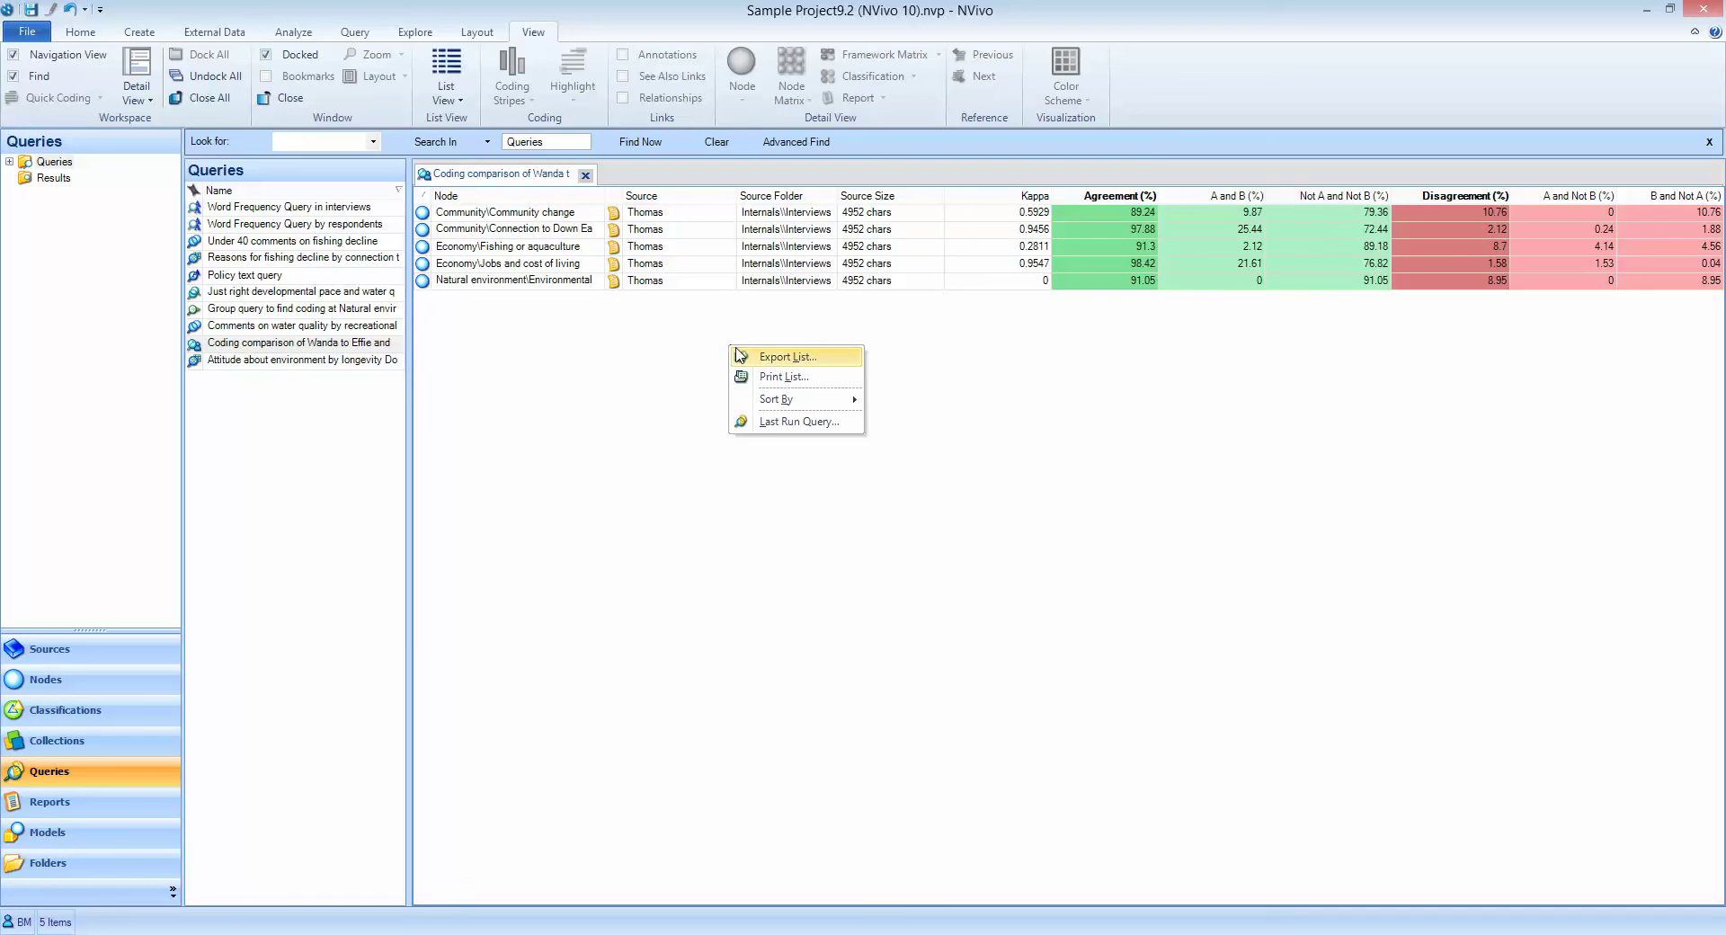
left_click(773, 359)
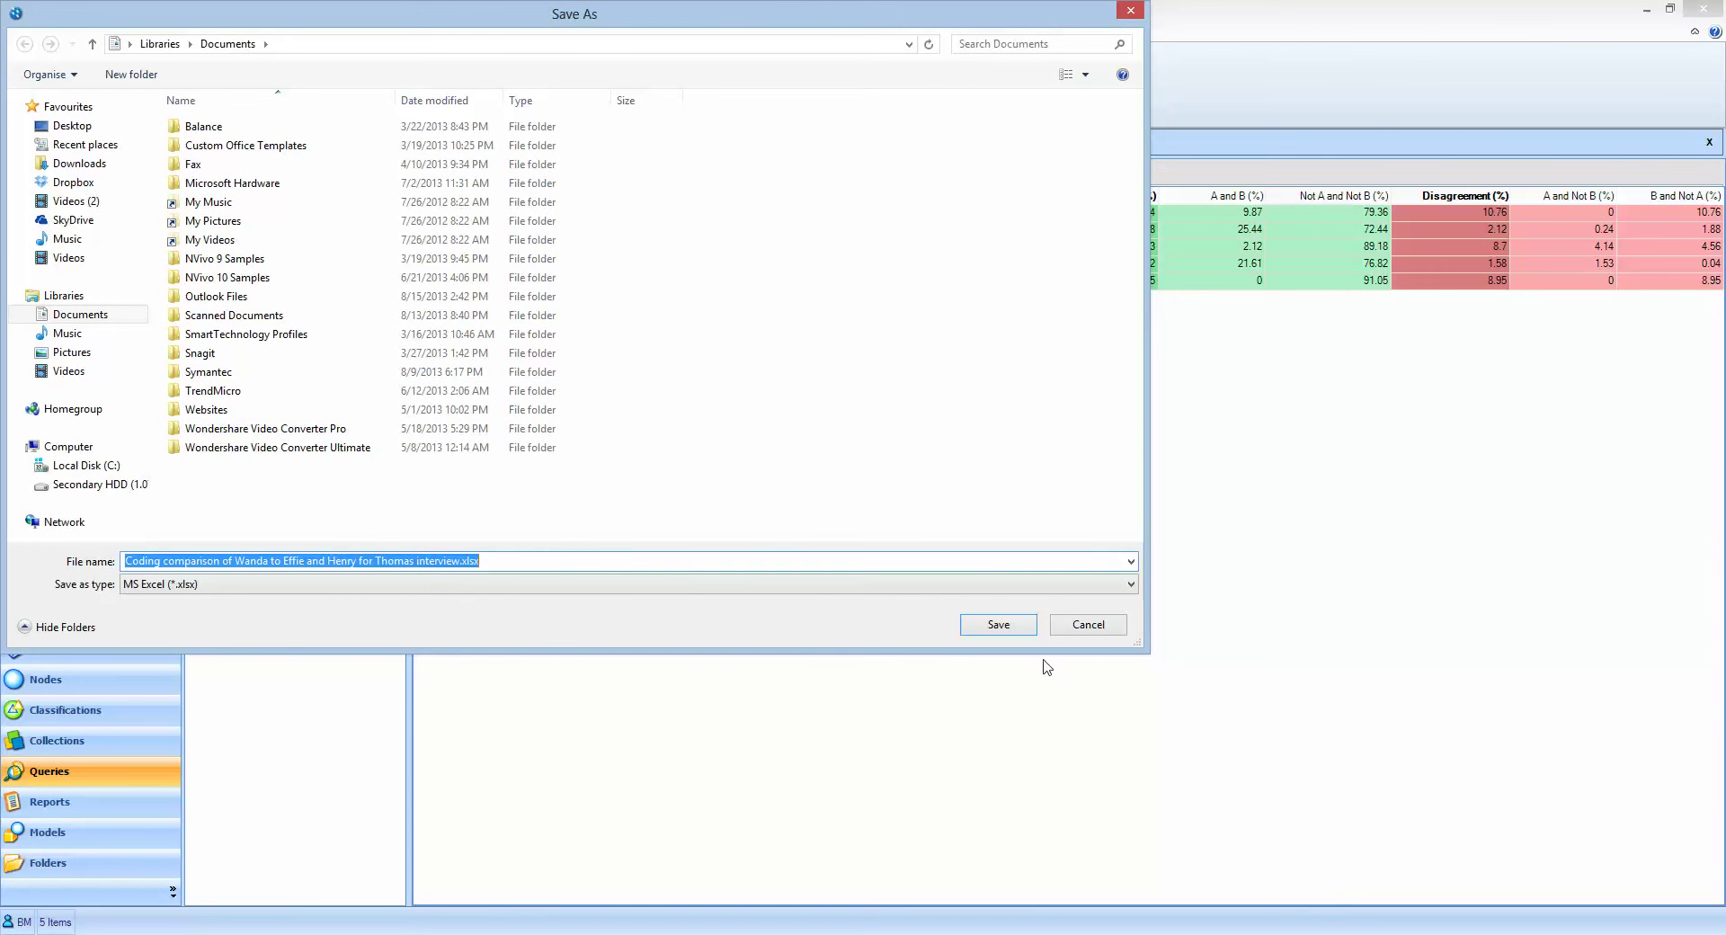
left_click(1085, 626)
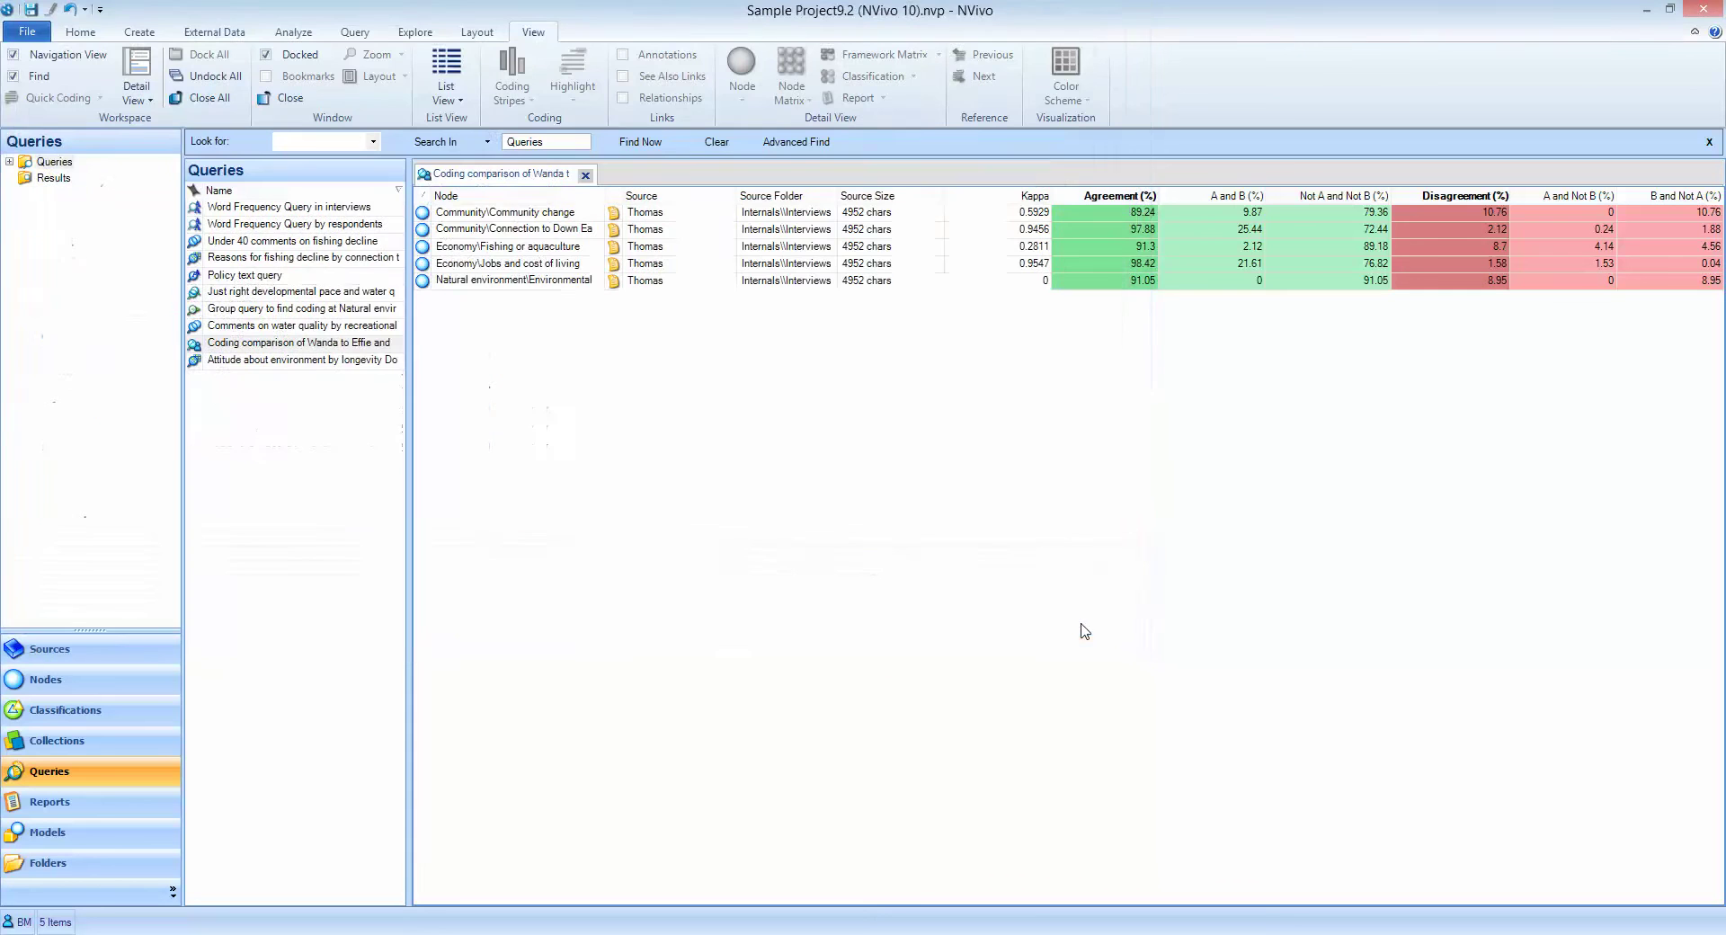